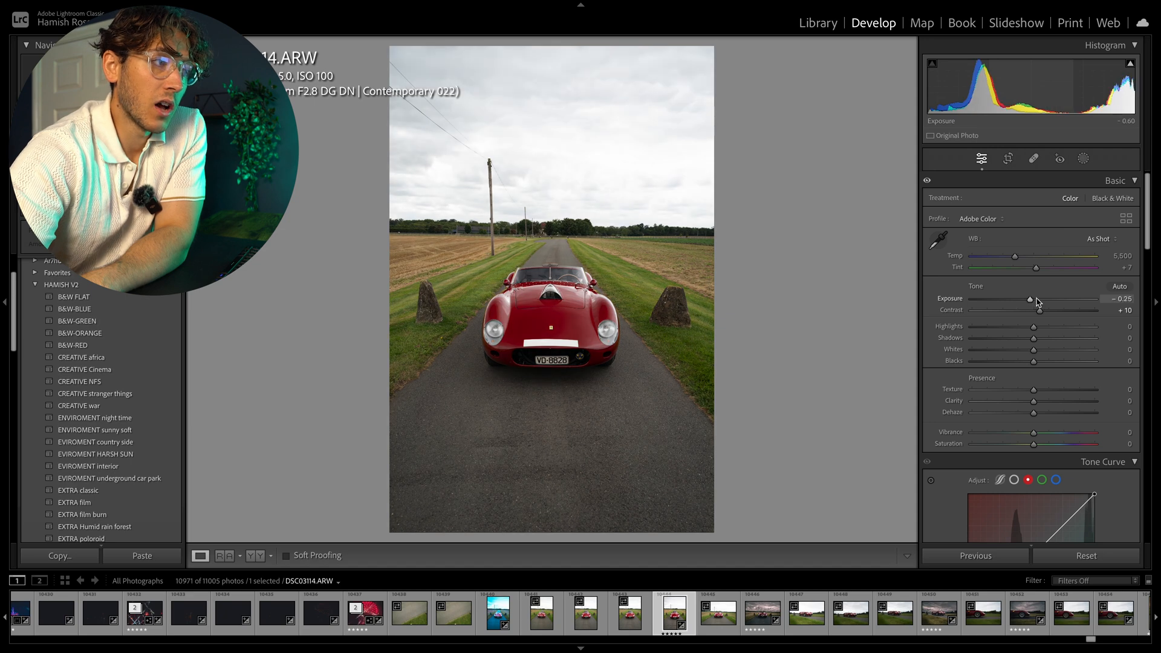
# Reset exposure to 0.00 and raise contrast to +16.
pyautogui.doubleClick(1039, 301)
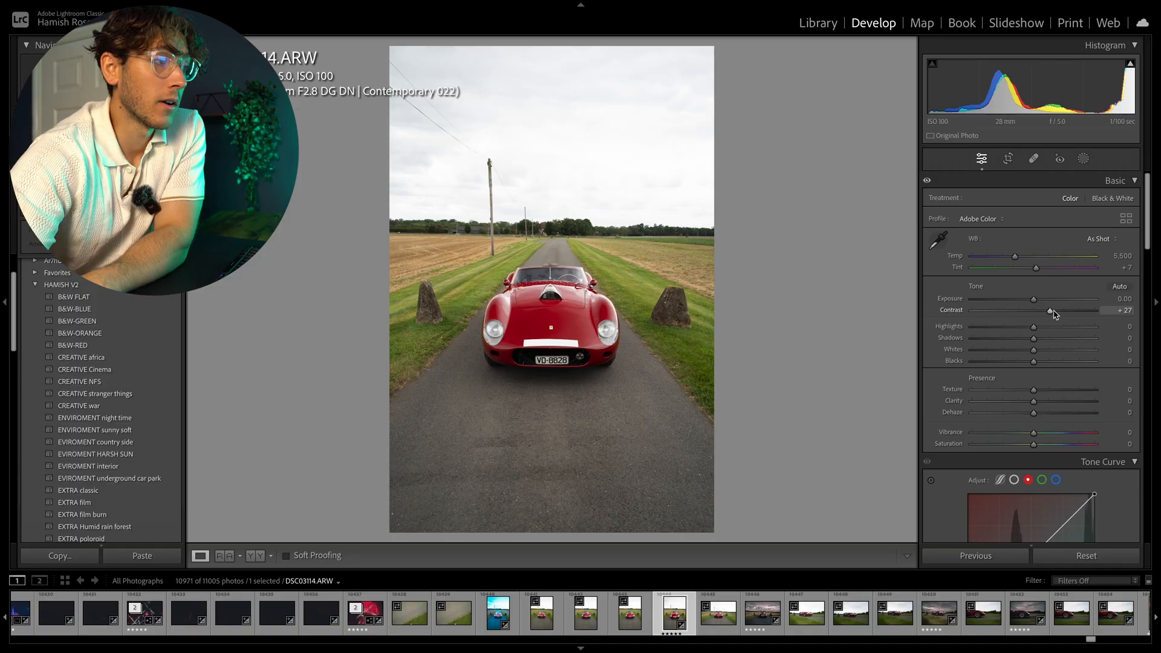
pyautogui.moveTo(1053, 314)
pyautogui.mouseDown()
pyautogui.moveTo(1018, 313)
pyautogui.moveTo(1043, 310)
pyautogui.mouseUp()
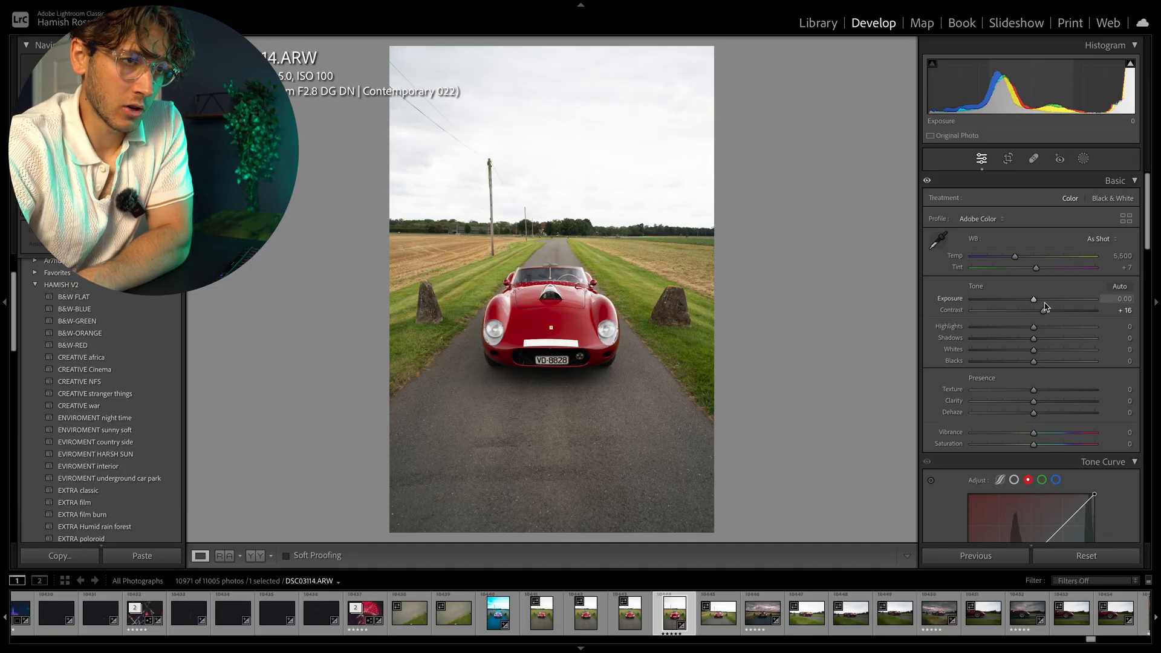
# Pull the highlights all the way down to -100.
pyautogui.moveTo(1035, 330); pyautogui.dragTo(917, 321)
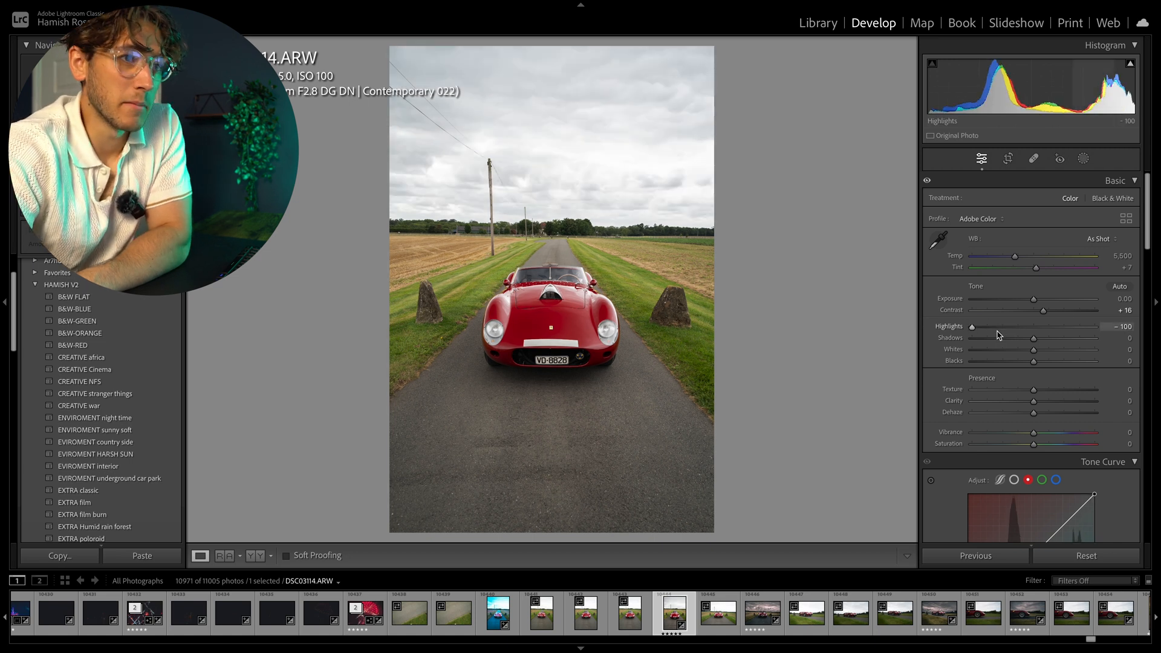
pyautogui.moveTo(972, 326); pyautogui.dragTo(935, 321)
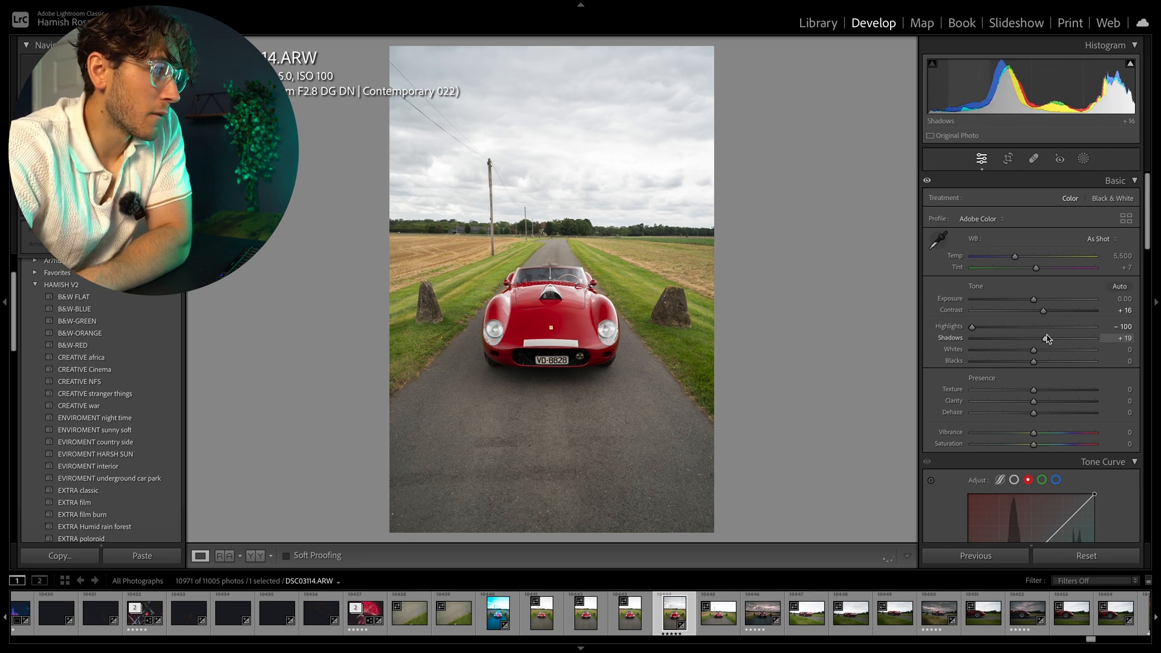
# Set the tone sliders to shadows -19, whites -21 and blacks -13.
pyautogui.moveTo(1024, 341); pyautogui.dragTo(1038, 338)
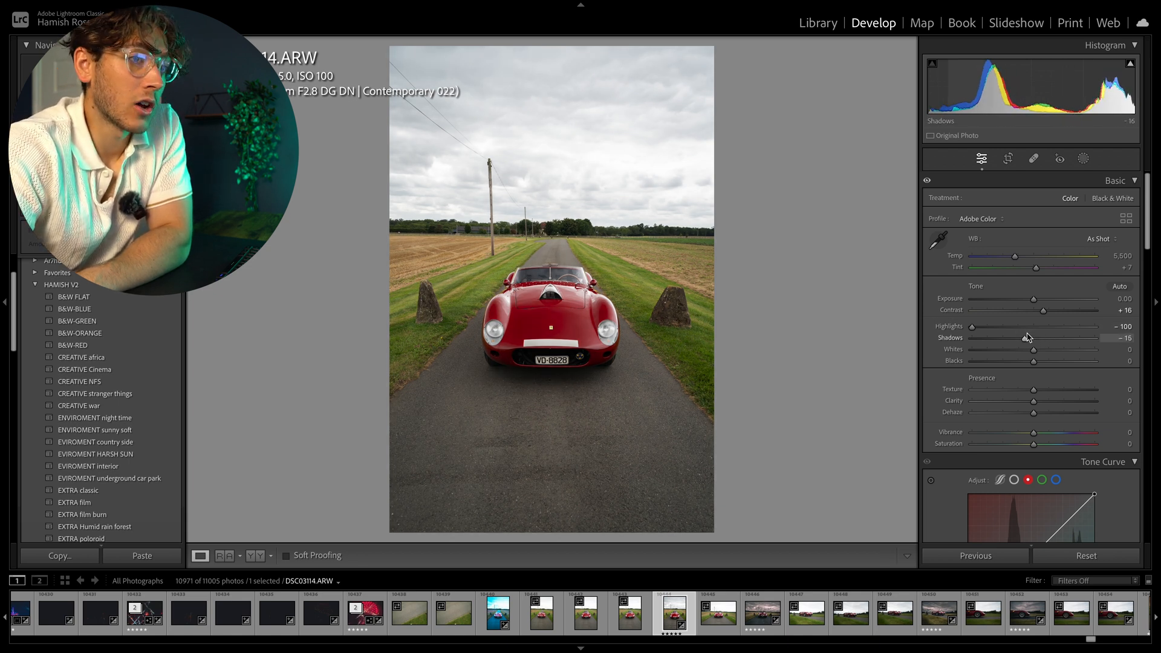
pyautogui.moveTo(1037, 337)
pyautogui.mouseDown()
pyautogui.moveTo(1024, 339)
pyautogui.moveTo(1041, 338)
pyautogui.mouseUp()
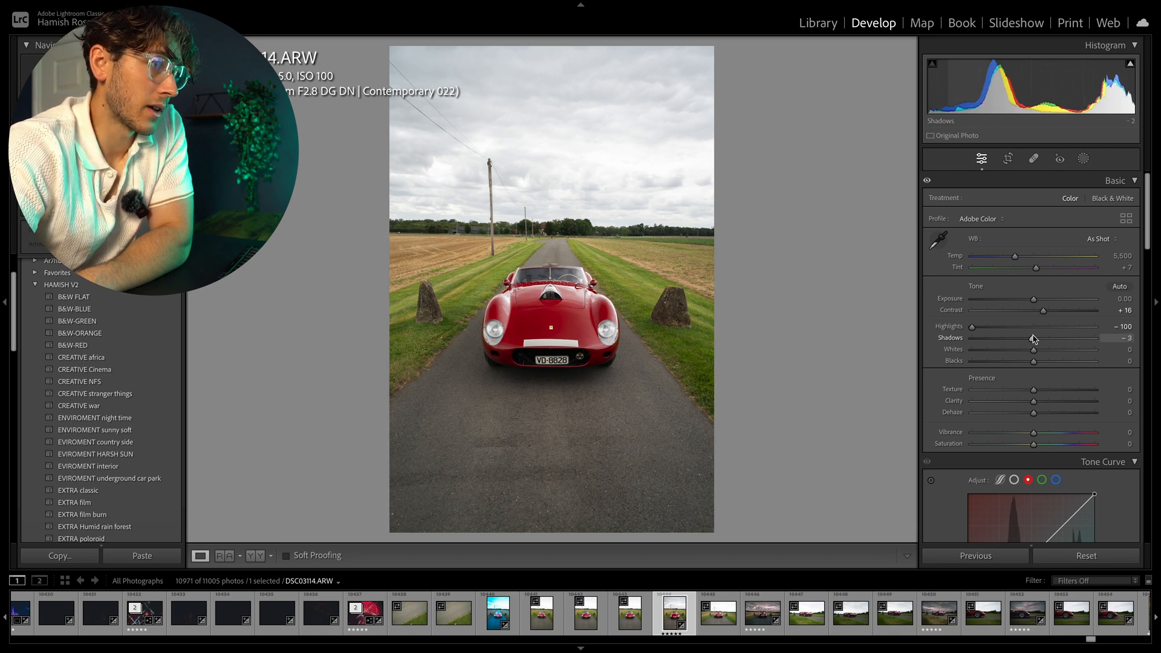
pyautogui.moveTo(1029, 339)
pyautogui.mouseDown()
pyautogui.moveTo(1050, 349)
pyautogui.moveTo(1016, 347)
pyautogui.moveTo(1050, 350)
pyautogui.moveTo(1006, 348)
pyautogui.moveTo(1051, 352)
pyautogui.moveTo(995, 351)
pyautogui.moveTo(1103, 349)
pyautogui.moveTo(1001, 354)
pyautogui.moveTo(1045, 351)
pyautogui.moveTo(1021, 353)
pyautogui.mouseUp()
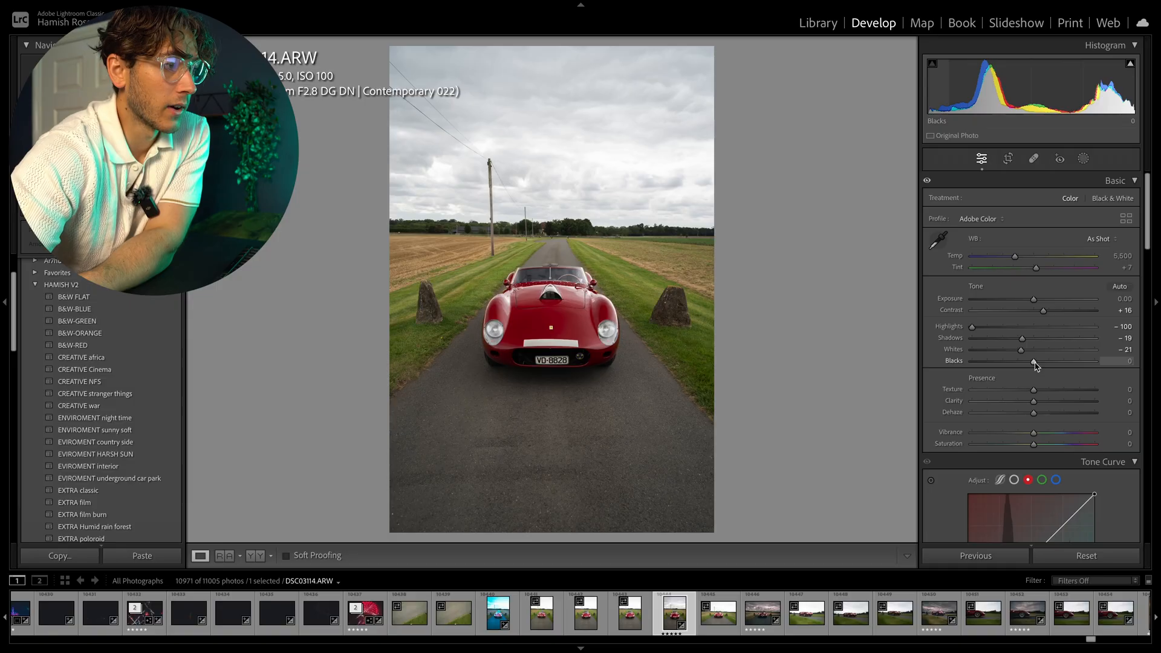
pyautogui.moveTo(1035, 365)
pyautogui.mouseDown()
pyautogui.moveTo(1014, 357)
pyautogui.moveTo(1040, 355)
pyautogui.moveTo(1026, 356)
pyautogui.mouseUp()
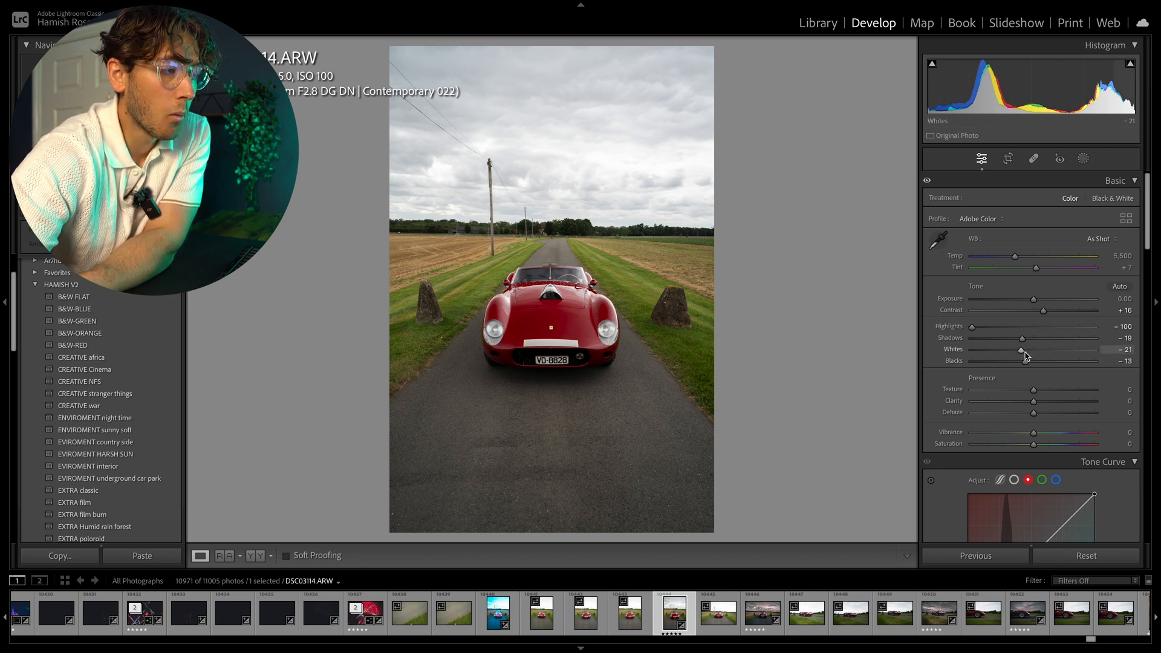
# Raise texture to +5 and clarity to +8 in the Presence section.
pyautogui.click(553, 397)
pyautogui.click(552, 396)
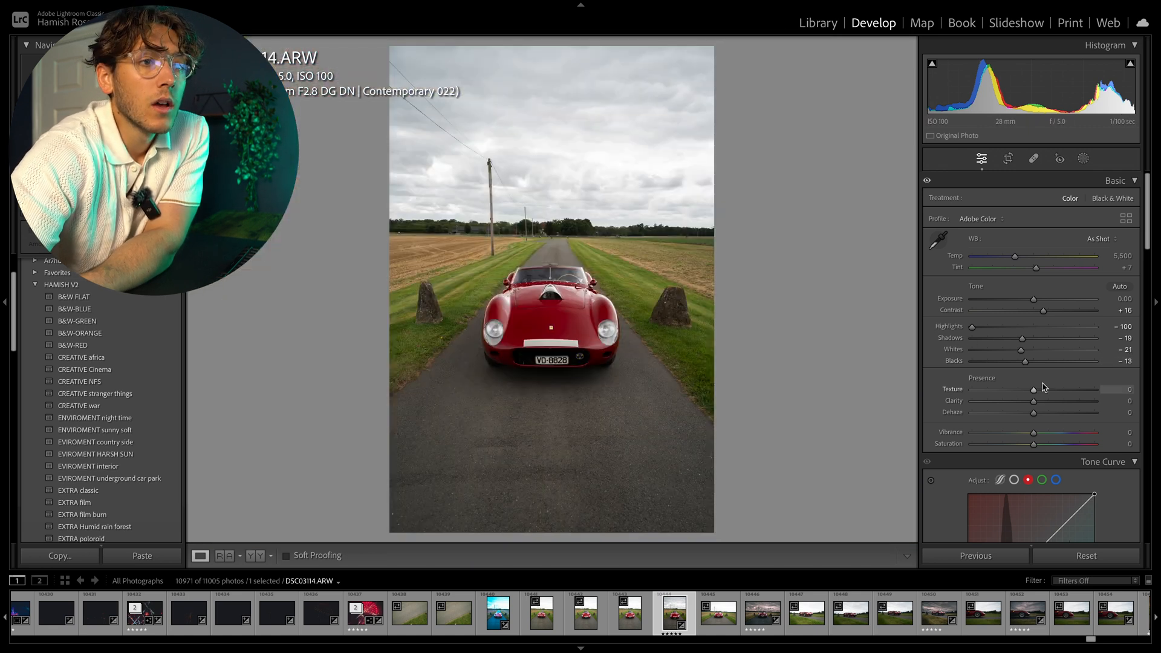
pyautogui.scroll(-3, 1041, 387)
pyautogui.moveTo(1035, 289); pyautogui.dragTo(1040, 300)
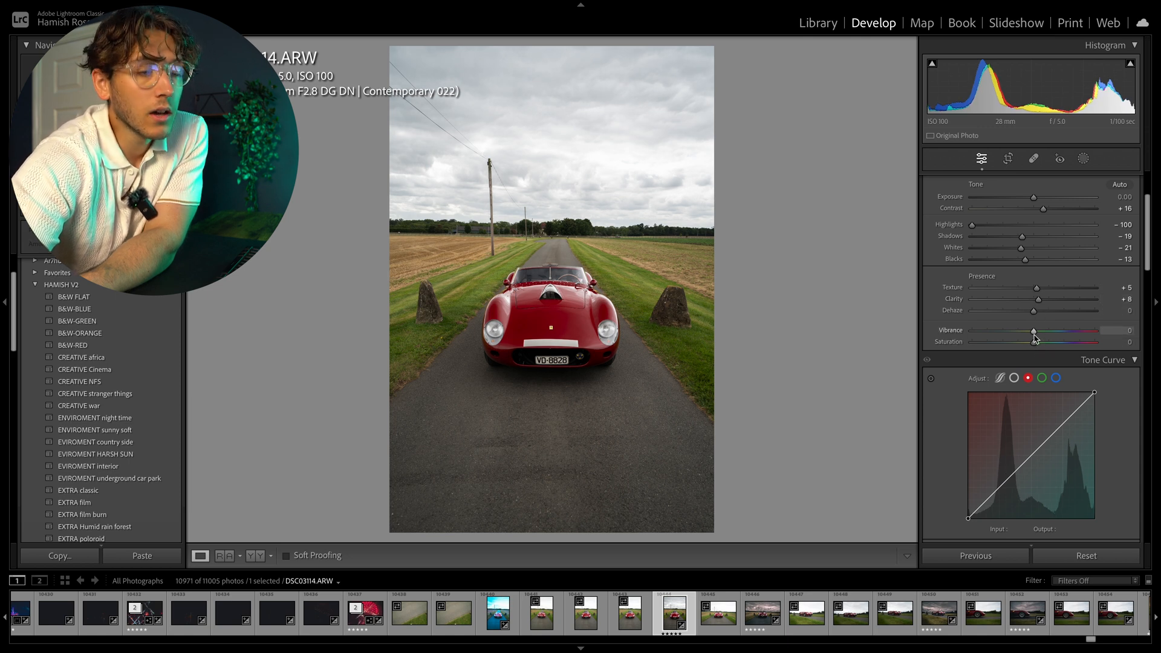
# Lower vibrance to -14 and saturation to -10.
pyautogui.moveTo(1033, 333)
pyautogui.mouseDown()
pyautogui.moveTo(985, 328)
pyautogui.moveTo(1044, 326)
pyautogui.moveTo(1027, 327)
pyautogui.mouseUp()
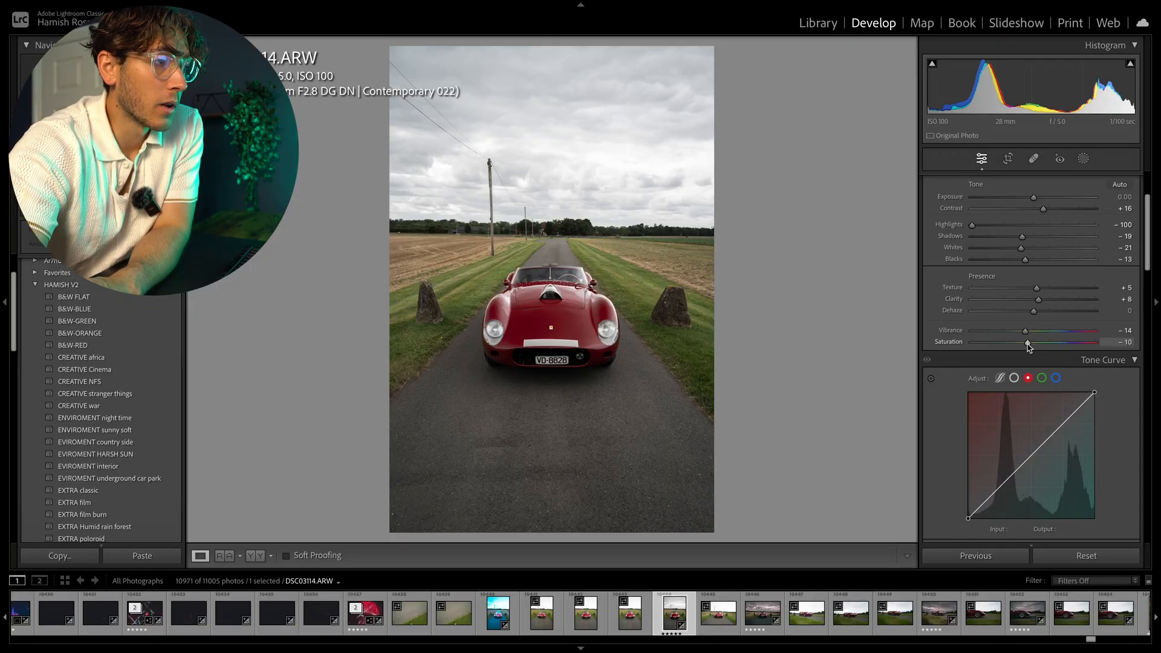
pyautogui.click(522, 303)
pyautogui.click(605, 303)
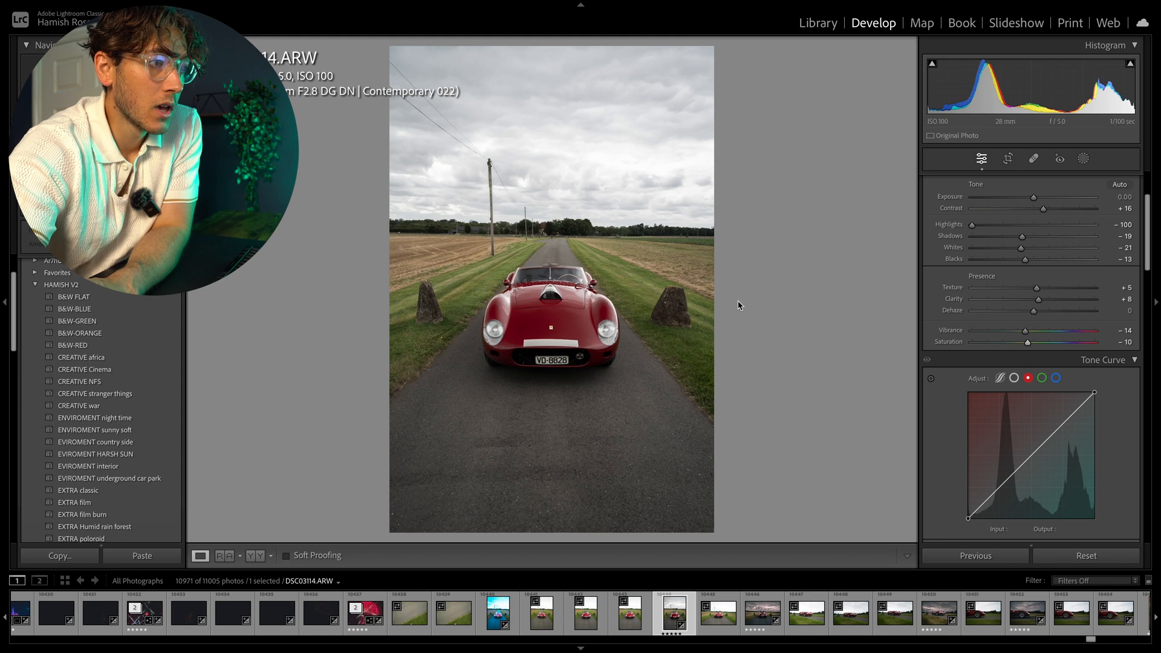
# Try bending the composite point tone curve with two added points.
pyautogui.scroll(-3, 953, 390)
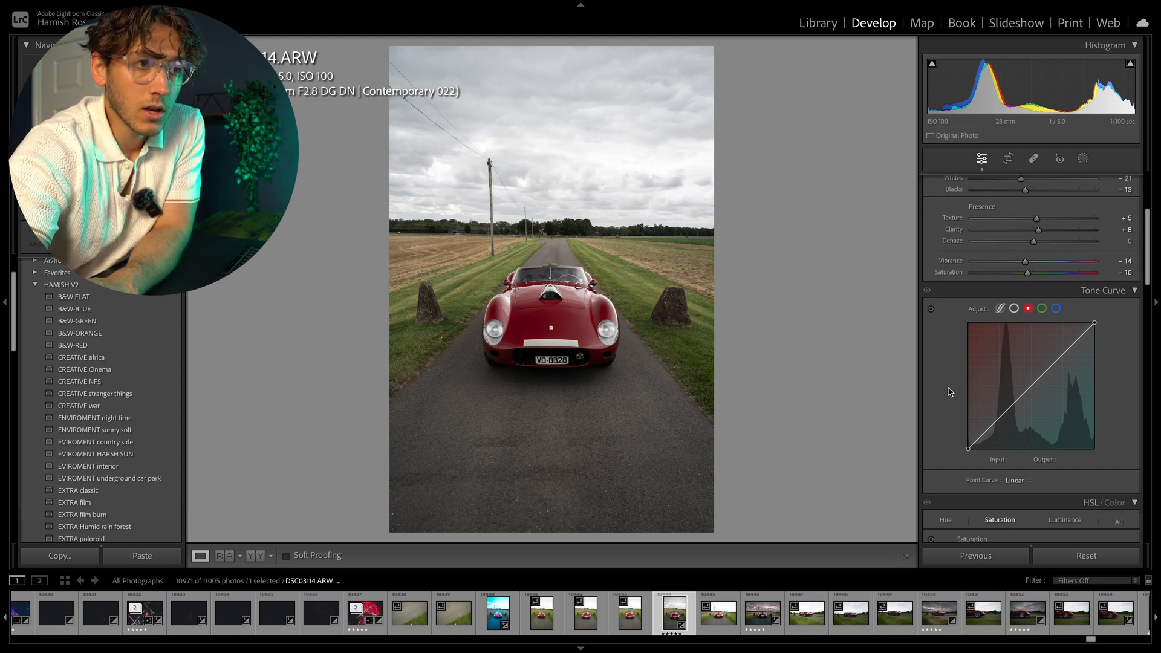
pyautogui.click(1014, 309)
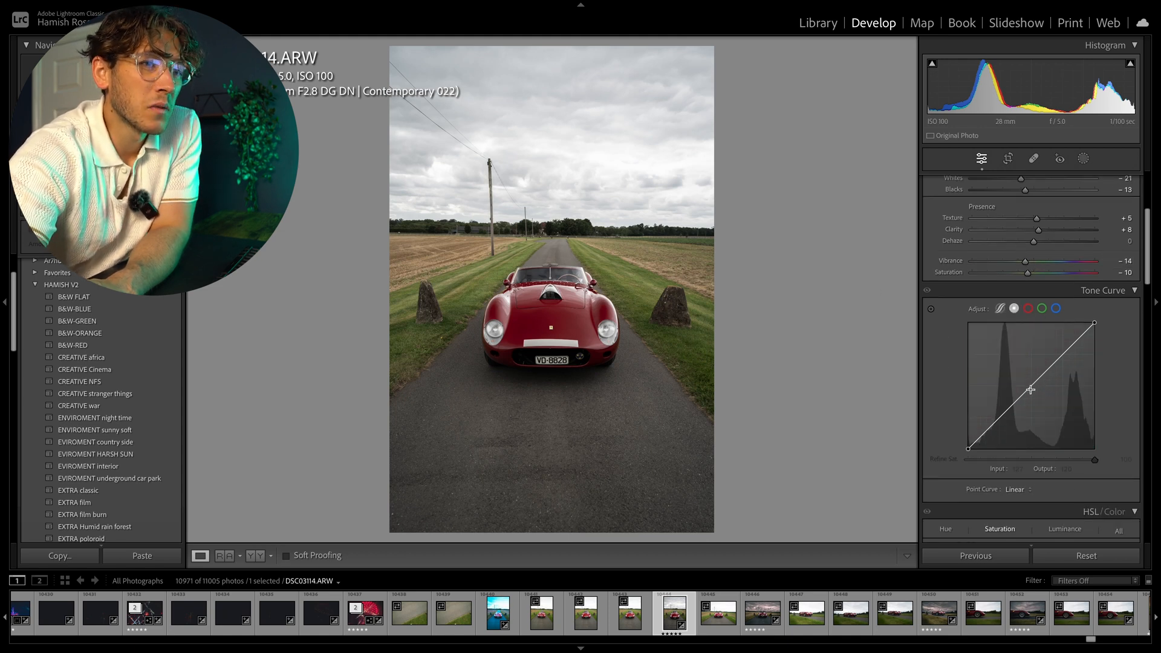
pyautogui.click(1034, 384)
pyautogui.moveTo(1065, 351); pyautogui.dragTo(1063, 352)
pyautogui.moveTo(1003, 417); pyautogui.dragTo(969, 449)
# Shape the red channel tone curve with two added points, pulling the shadow end down.
pyautogui.click(1028, 309)
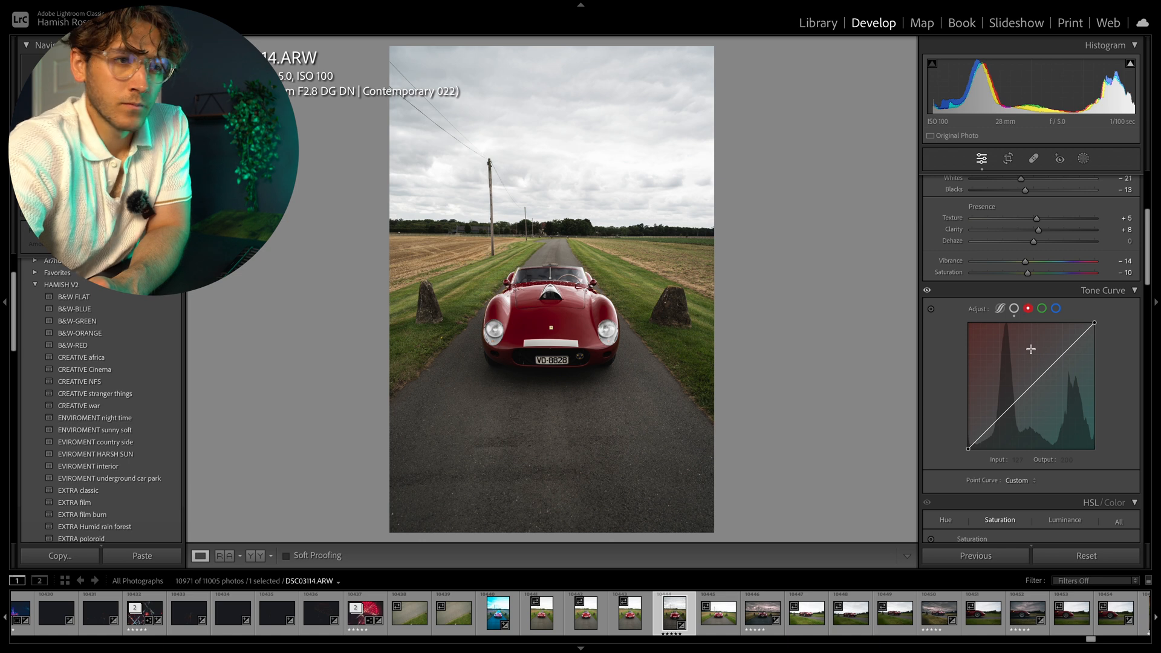
pyautogui.click(1035, 385)
pyautogui.moveTo(1063, 355); pyautogui.dragTo(1064, 354)
pyautogui.moveTo(1004, 415); pyautogui.dragTo(1006, 418)
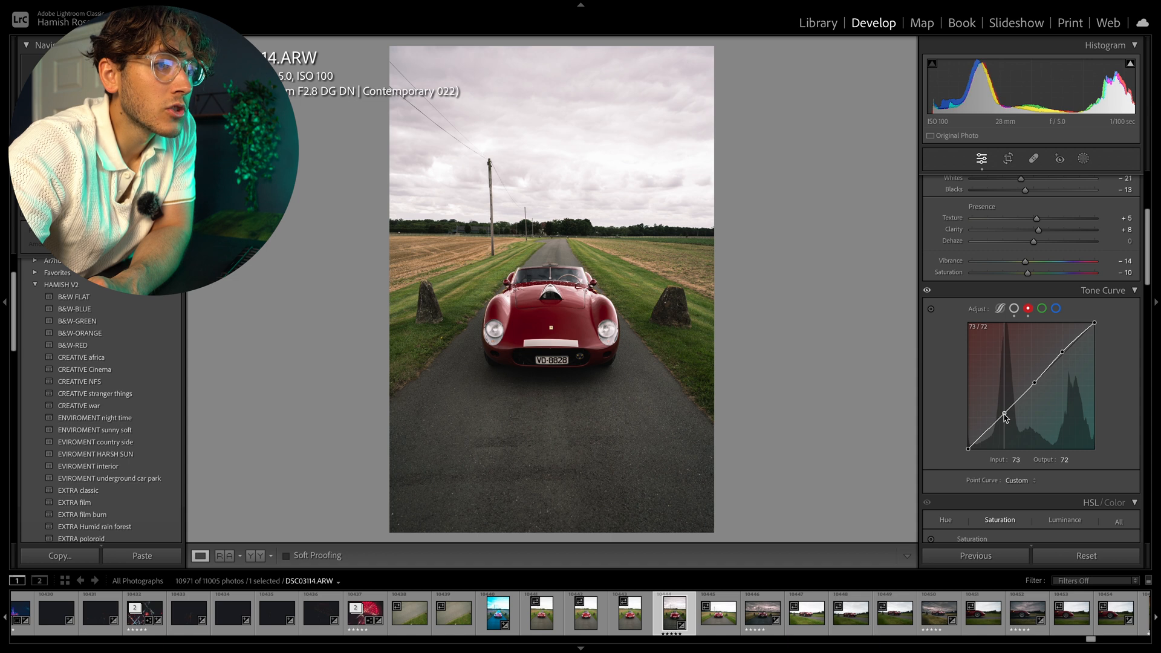
pyautogui.moveTo(1005, 418); pyautogui.dragTo(965, 447)
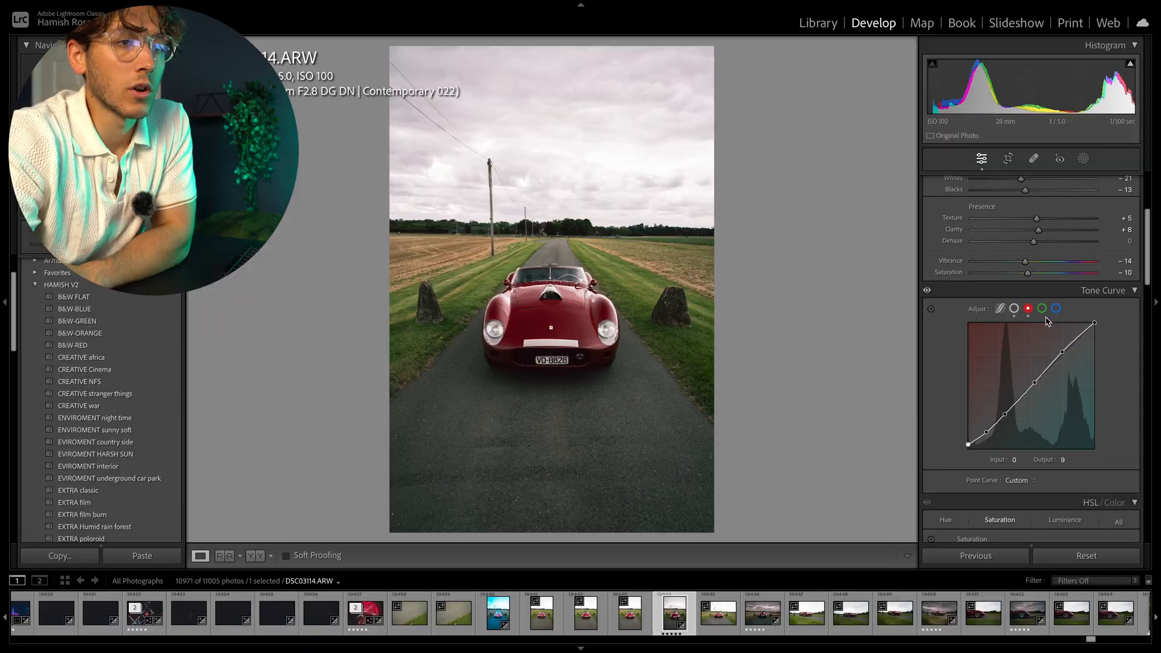
pyautogui.click(1042, 308)
pyautogui.click(1055, 309)
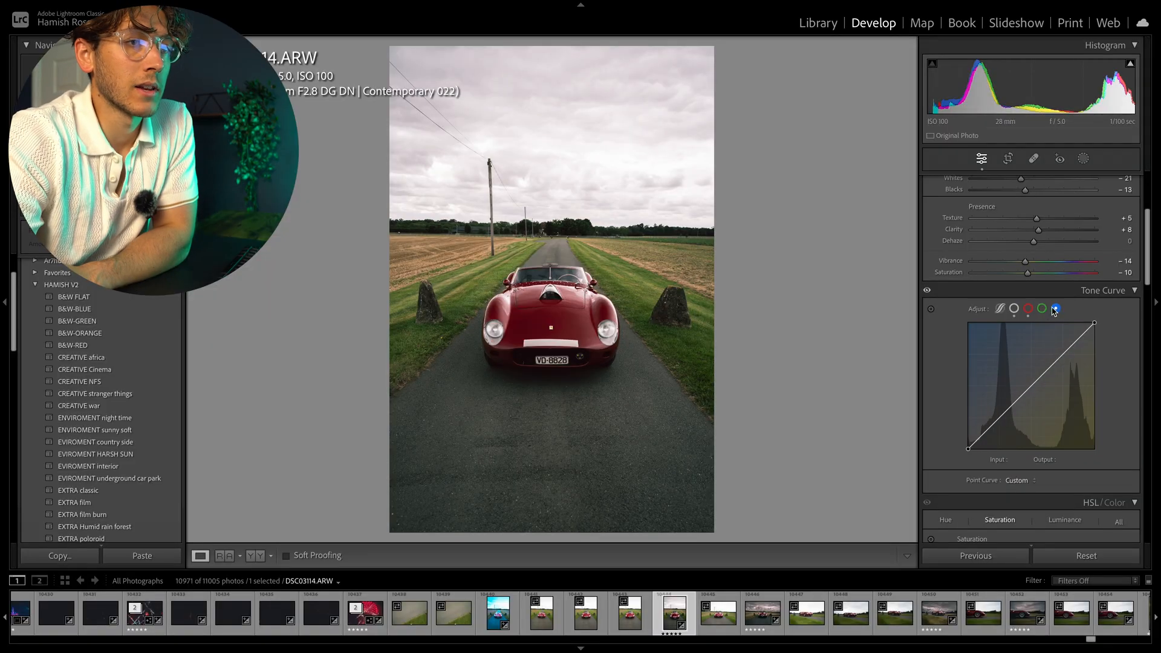
# Set the green saturation in HSL to -100.
pyautogui.scroll(-5, 978, 387)
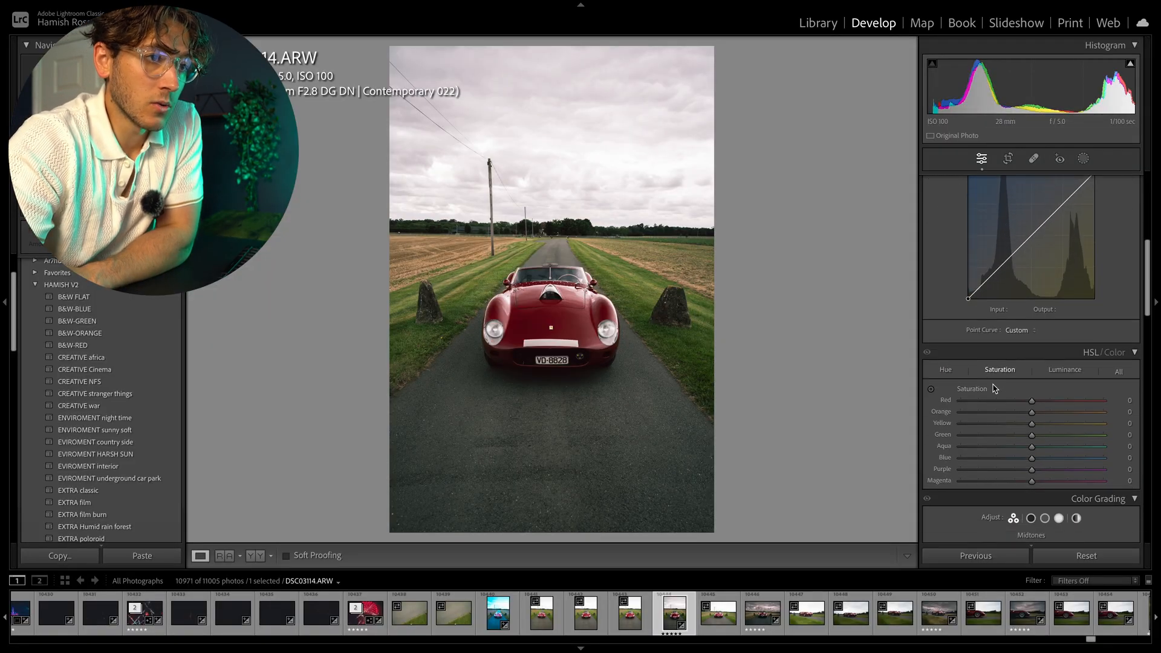
pyautogui.click(950, 336)
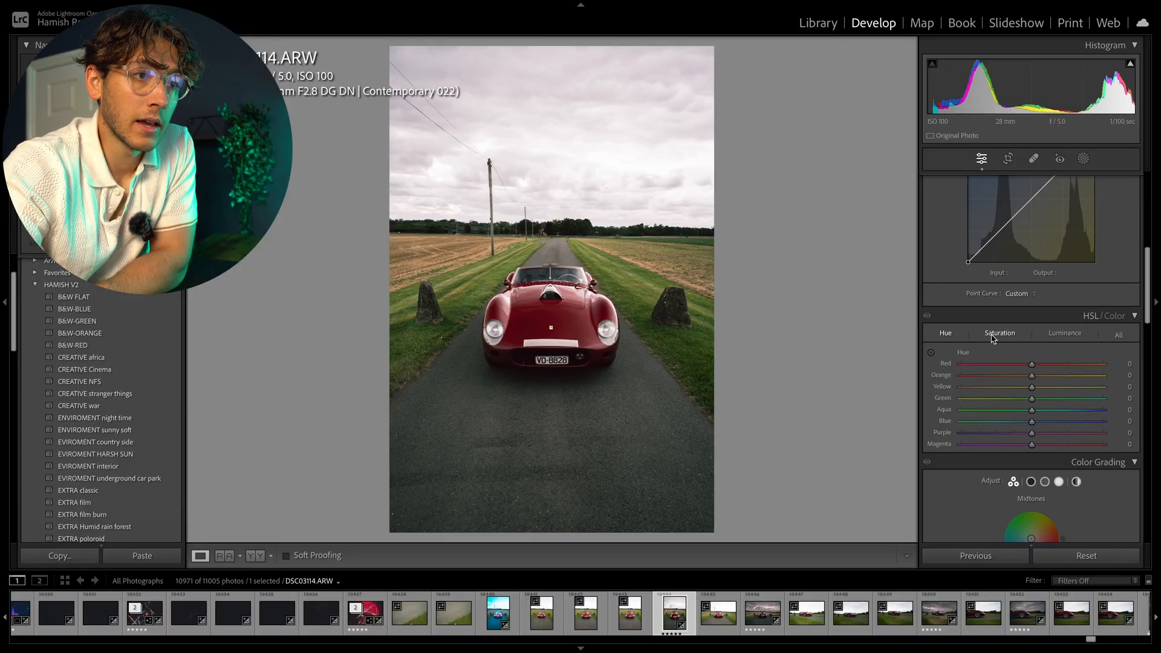
pyautogui.click(992, 339)
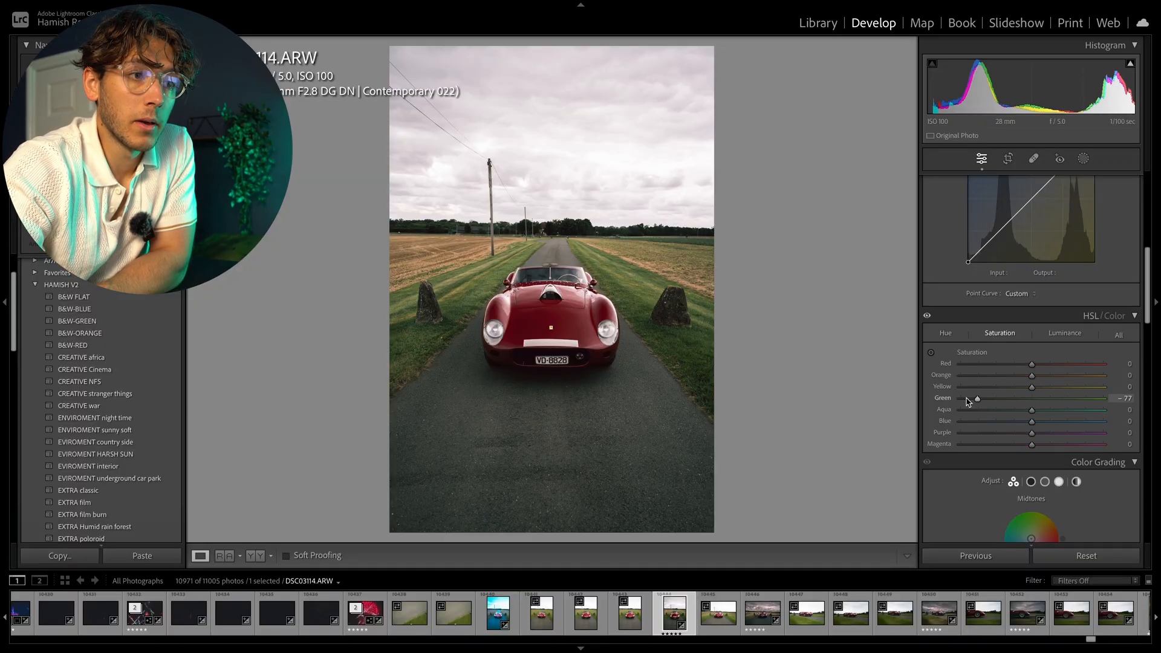
pyautogui.moveTo(949, 402); pyautogui.dragTo(936, 400)
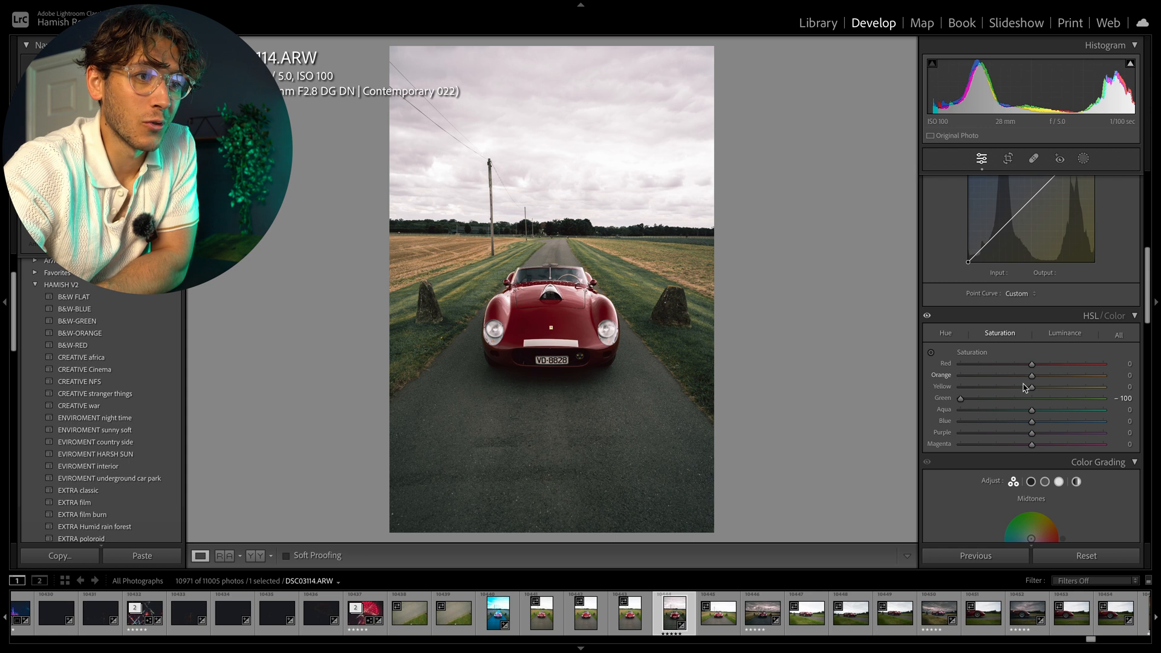
# Adjust HSL hues: green -100, yellow -21, orange +14 and red -10.
pyautogui.click(945, 334)
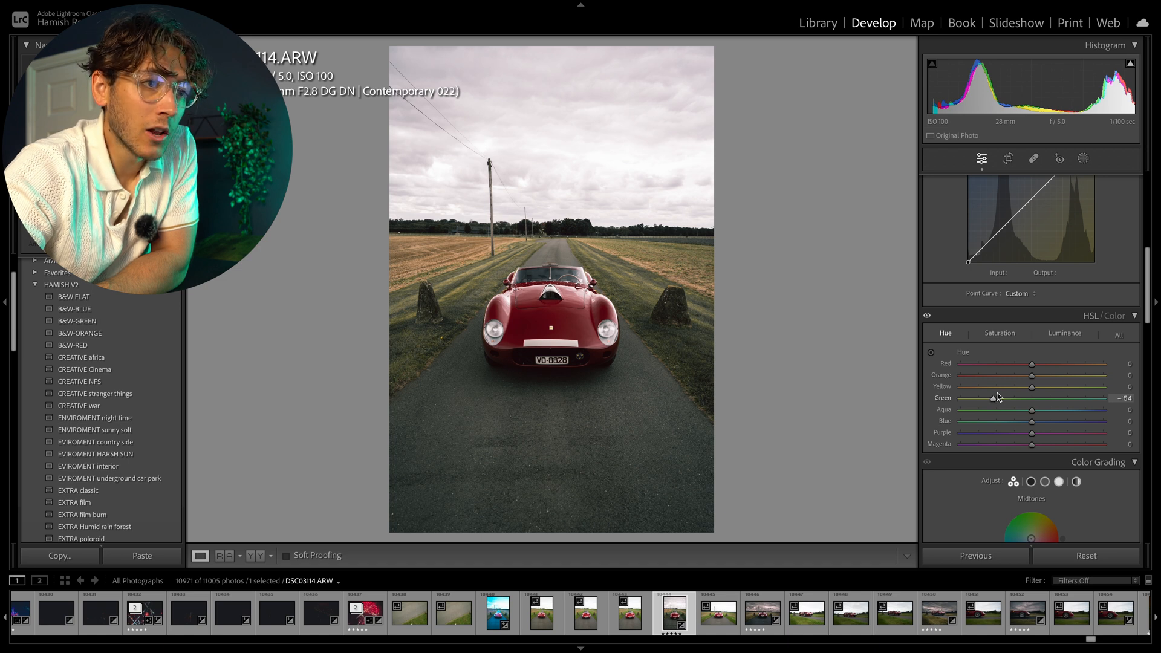
pyautogui.click(680, 345)
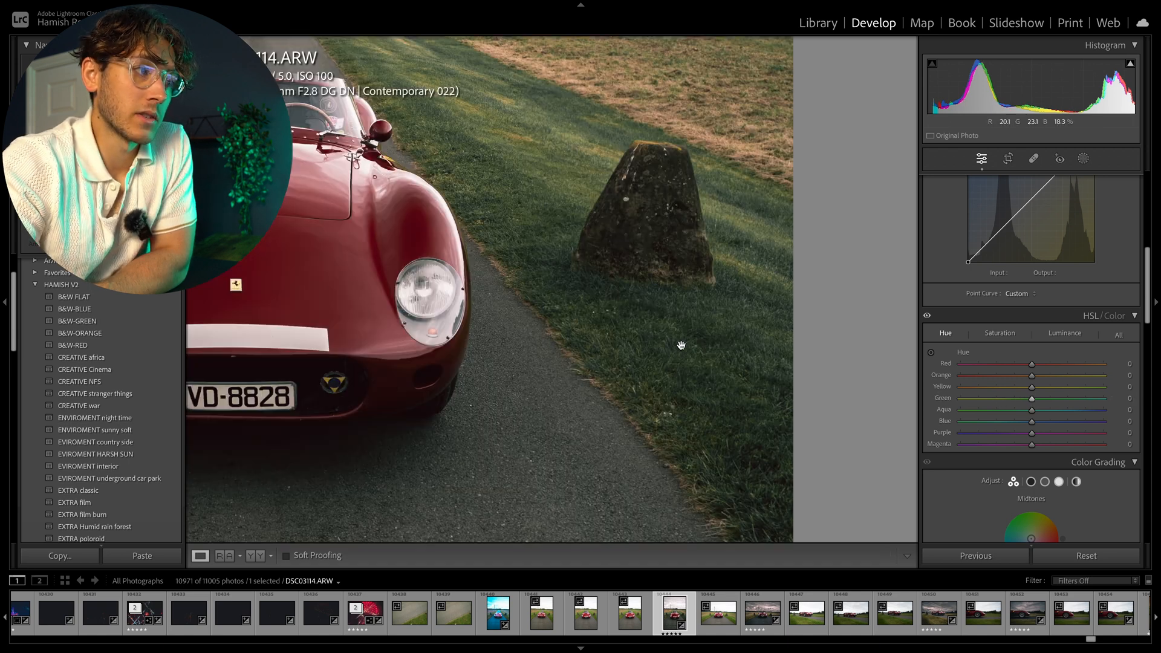
pyautogui.click(687, 340)
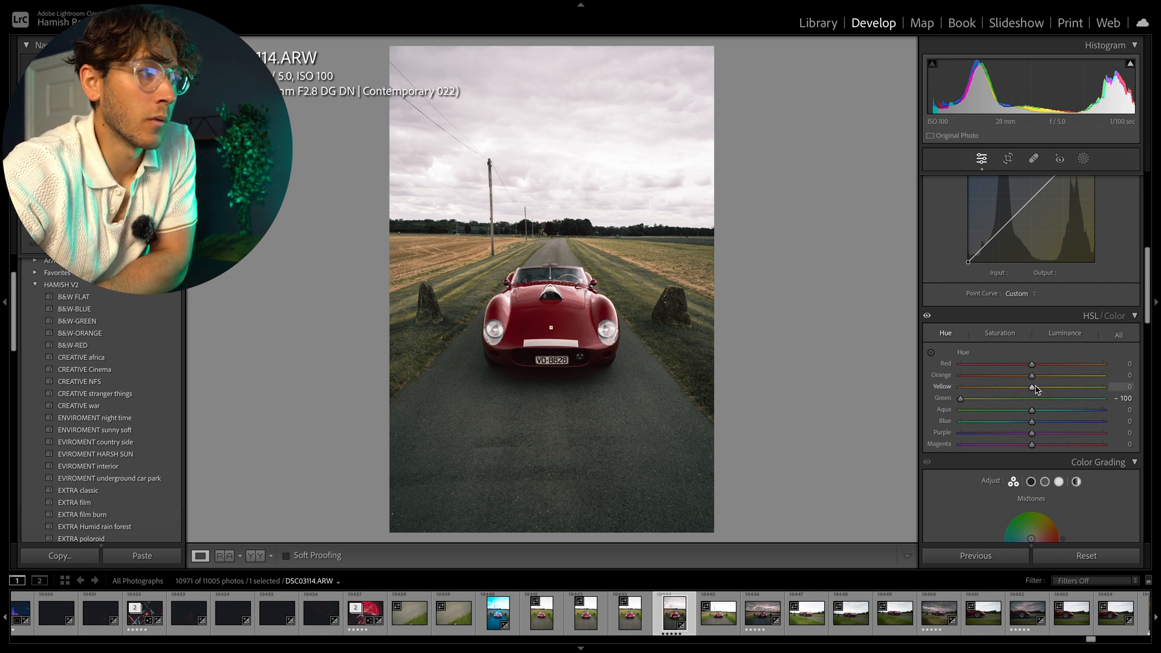
pyautogui.moveTo(1031, 388); pyautogui.dragTo(1010, 385)
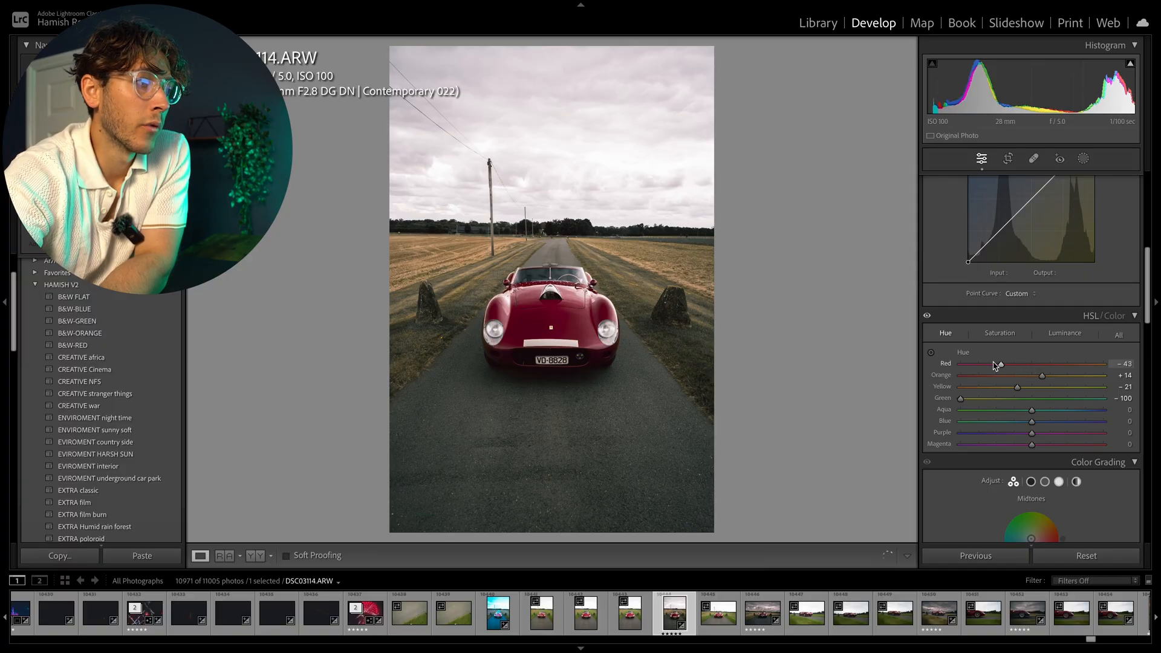
pyautogui.moveTo(947, 363); pyautogui.dragTo(1035, 364)
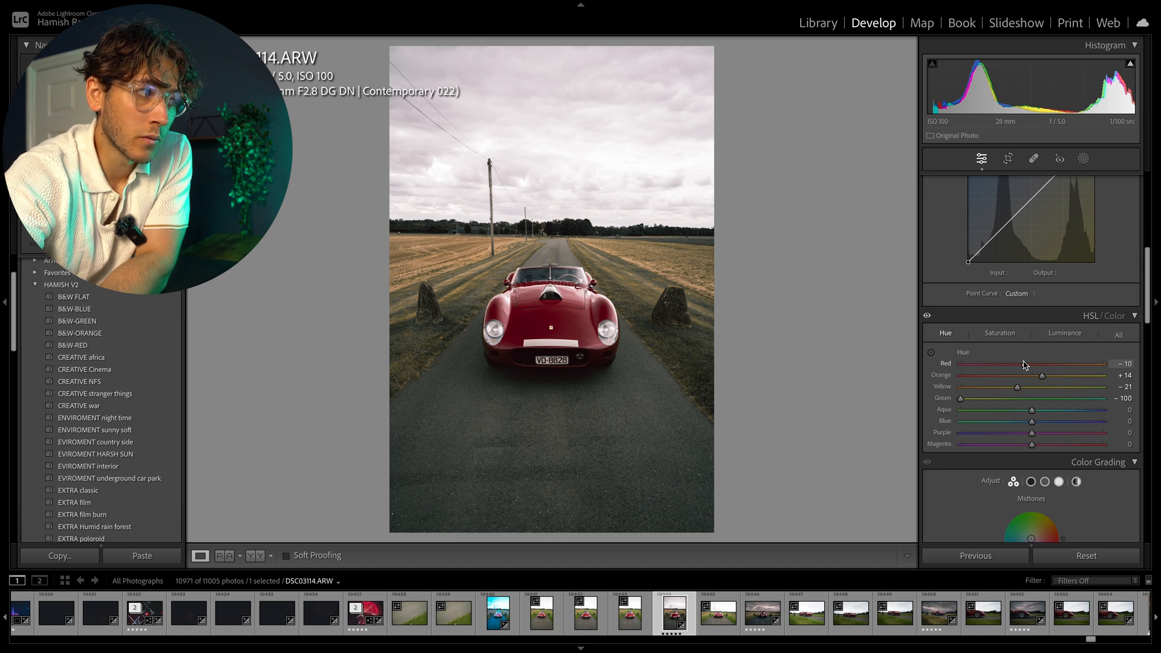
# Boost the red saturation in HSL to +50.
pyautogui.click(1002, 337)
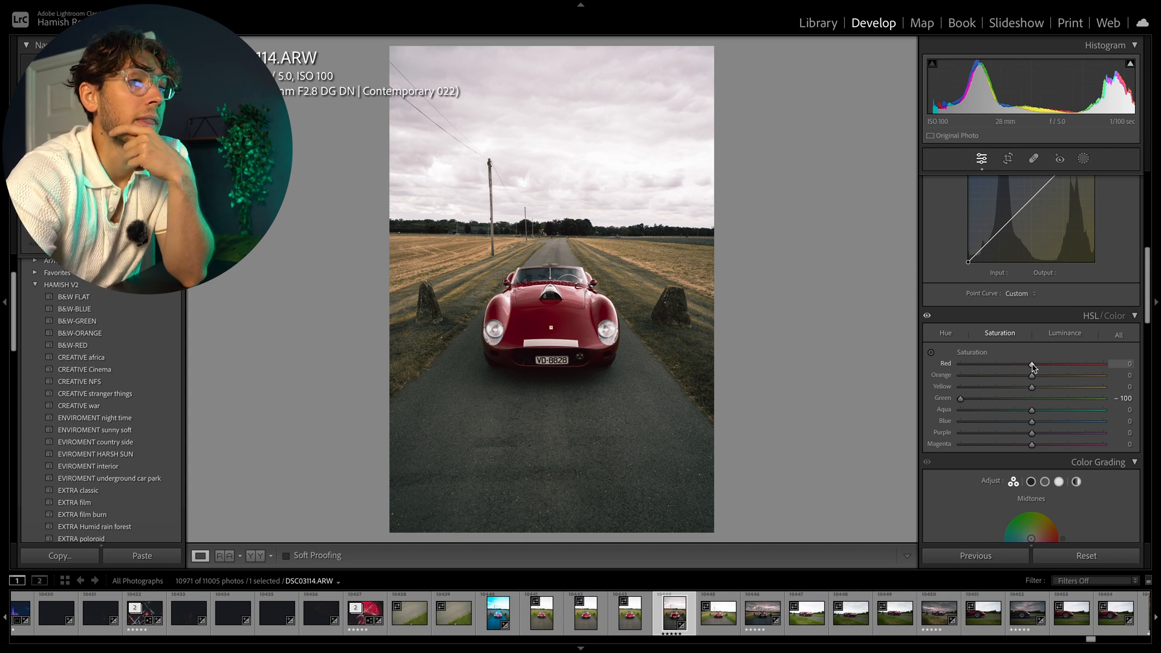
pyautogui.moveTo(1065, 359); pyautogui.dragTo(1040, 351)
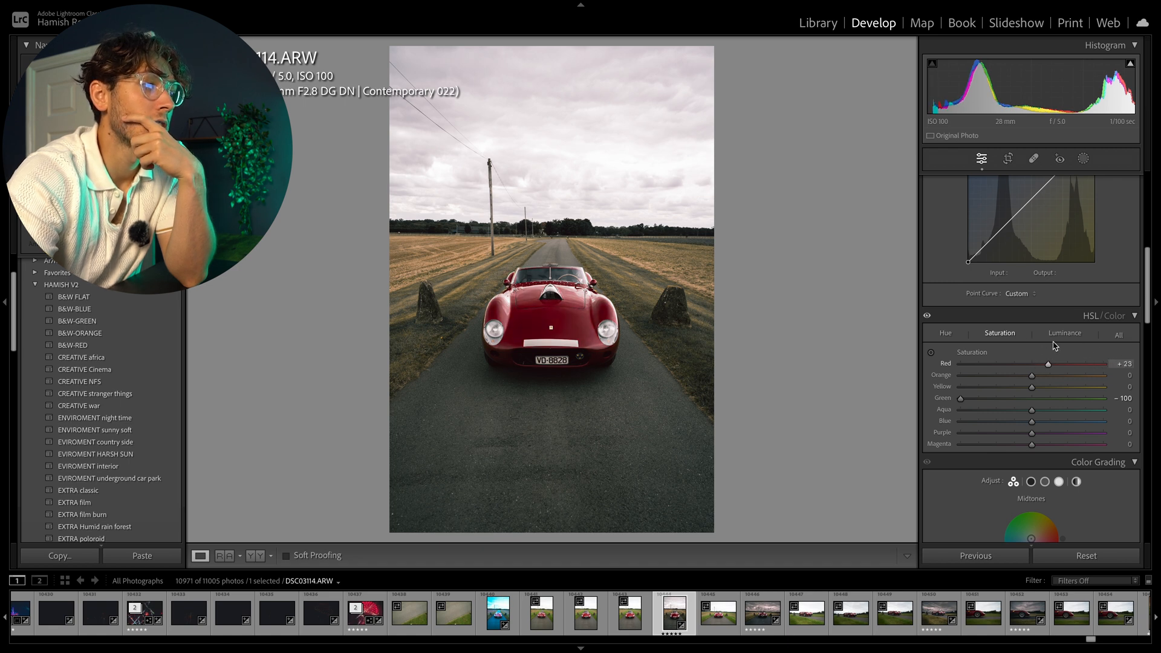
pyautogui.moveTo(1062, 343); pyautogui.dragTo(1035, 343)
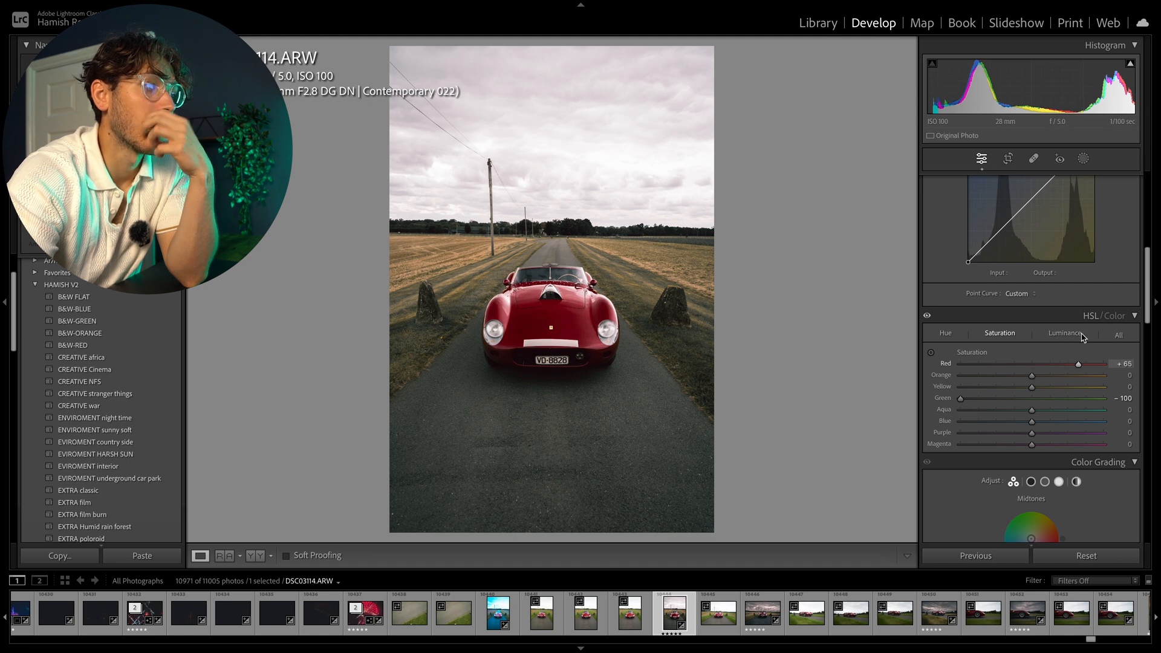
pyautogui.moveTo(1099, 337); pyautogui.dragTo(1068, 342)
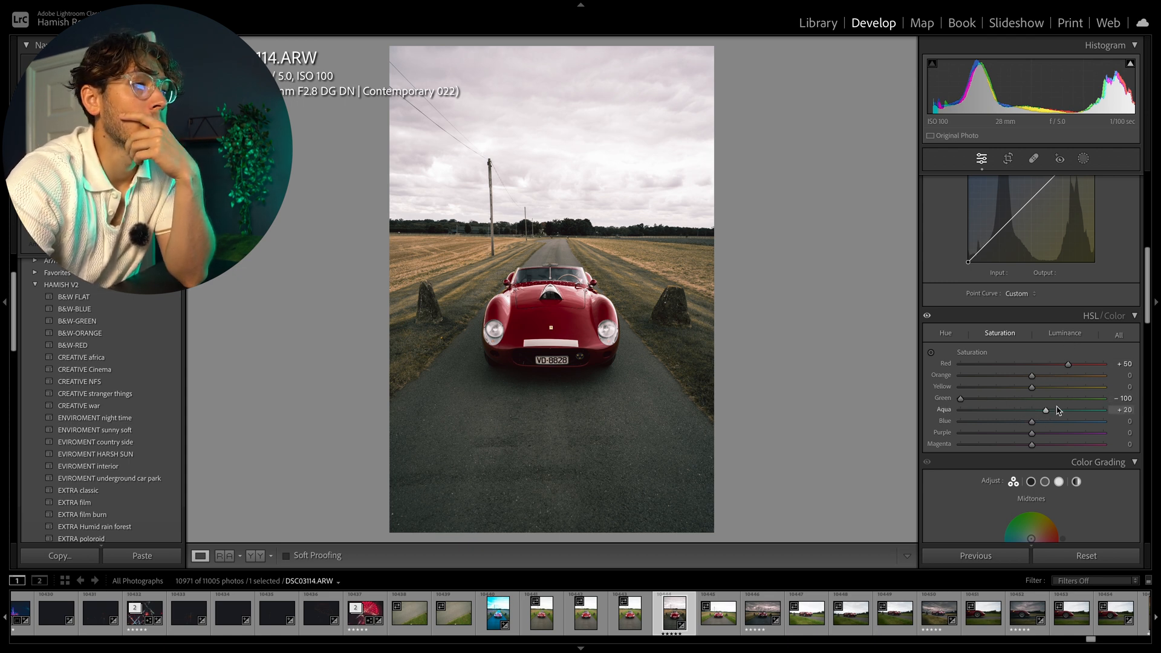
# Set aqua saturation to -6 and fine-tune the yellow saturation.
pyautogui.moveTo(1034, 411); pyautogui.dragTo(1015, 394)
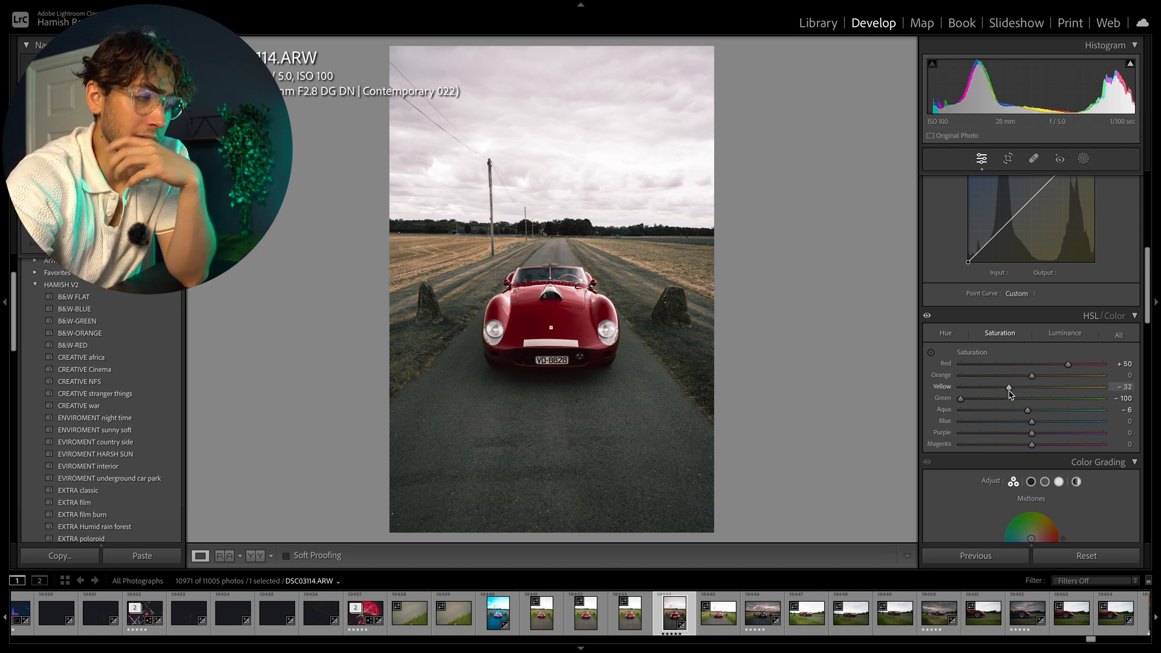
pyautogui.moveTo(1010, 394)
pyautogui.mouseDown()
pyautogui.moveTo(1053, 386)
pyautogui.moveTo(1028, 386)
pyautogui.mouseUp()
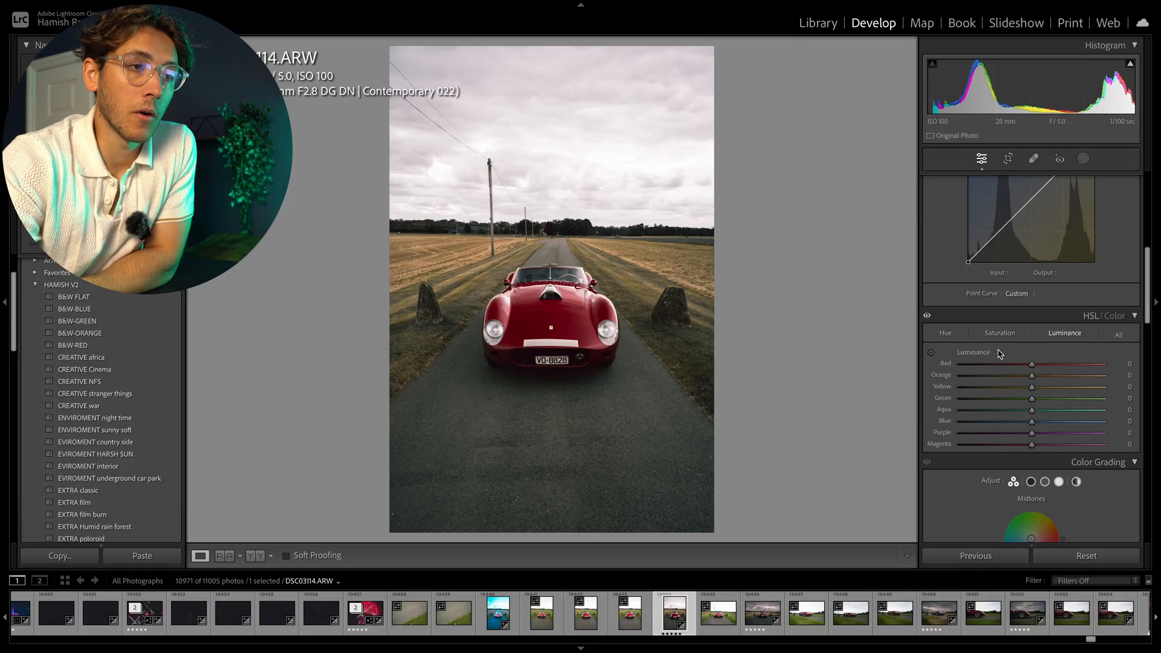
pyautogui.scroll(-6, 999, 354)
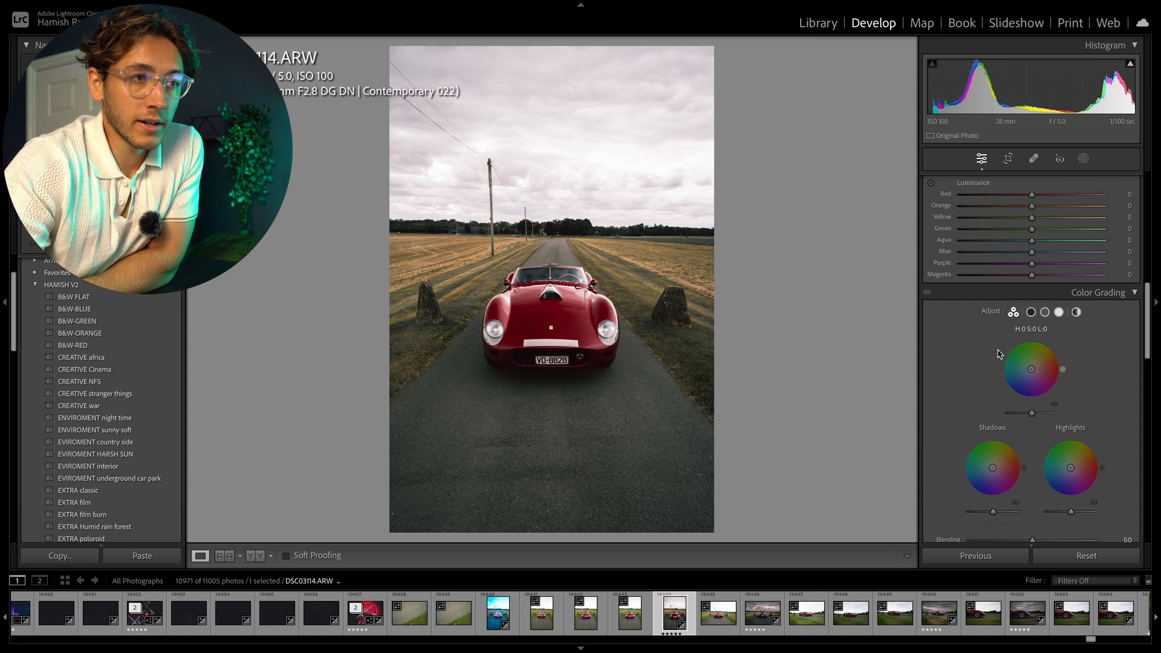
pyautogui.scroll(-1, 1017, 411)
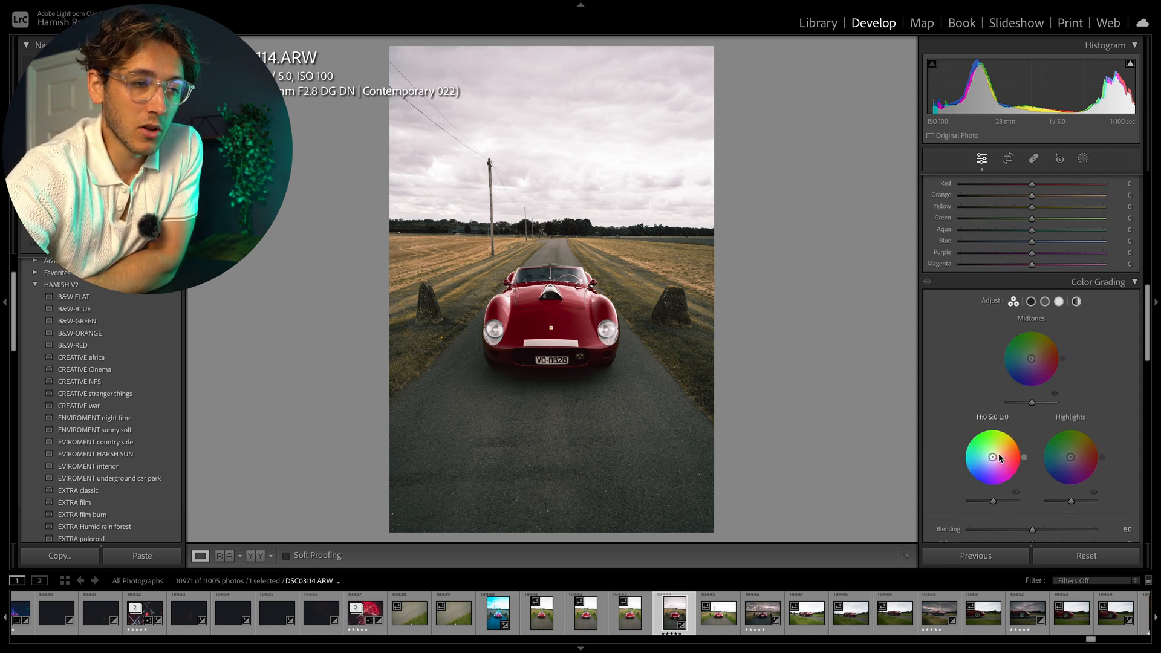
# Tint the color grading shadows to hue 199, saturation 9, and nudge the midtones and highlights wheels slightly.
pyautogui.moveTo(989, 461); pyautogui.dragTo(987, 458)
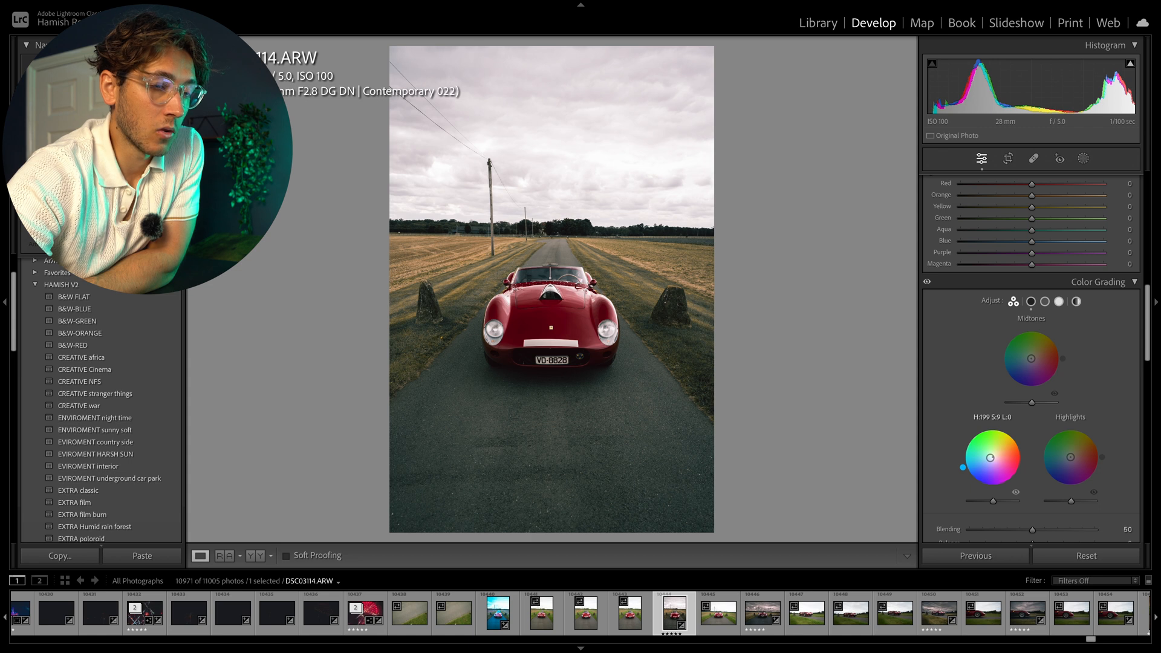
pyautogui.moveTo(1029, 354); pyautogui.dragTo(1030, 357)
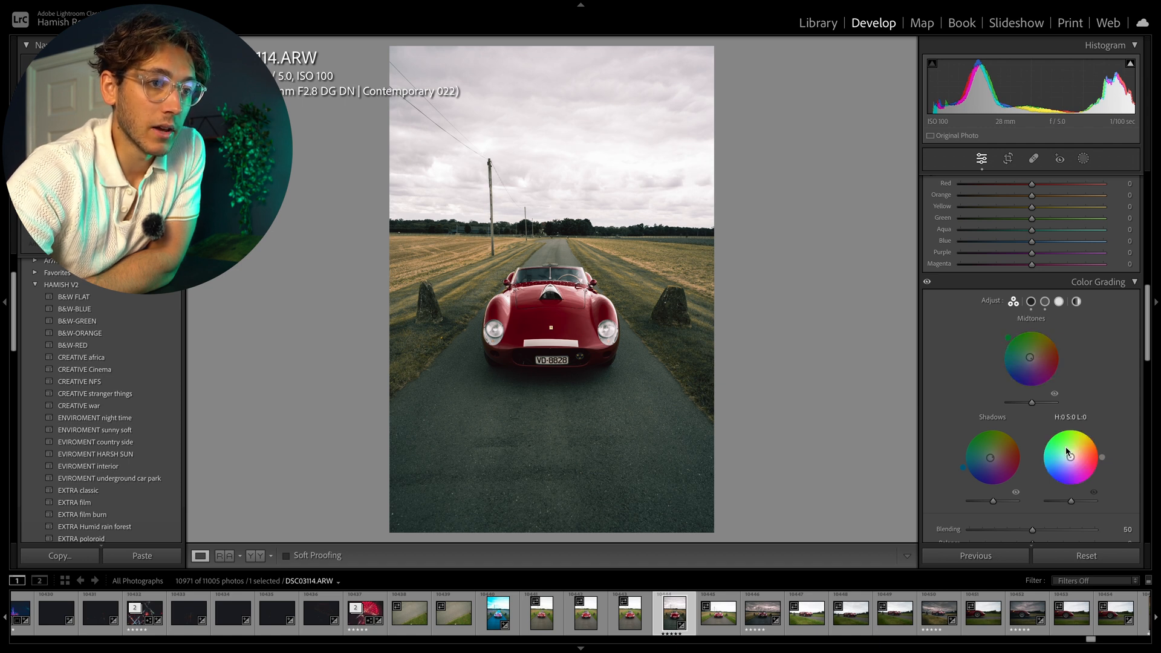
pyautogui.moveTo(1078, 459); pyautogui.dragTo(1074, 456)
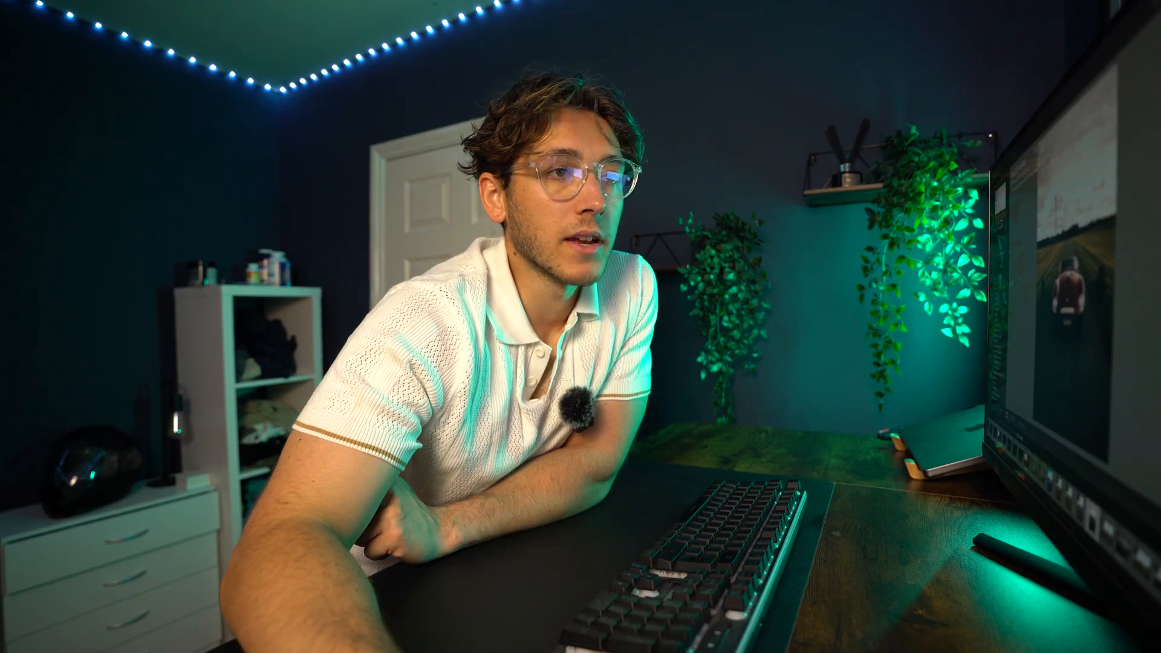
# Add film grain in Effects with amount 37, size 34 and roughness 52.
pyautogui.scroll(-3, 1024, 331)
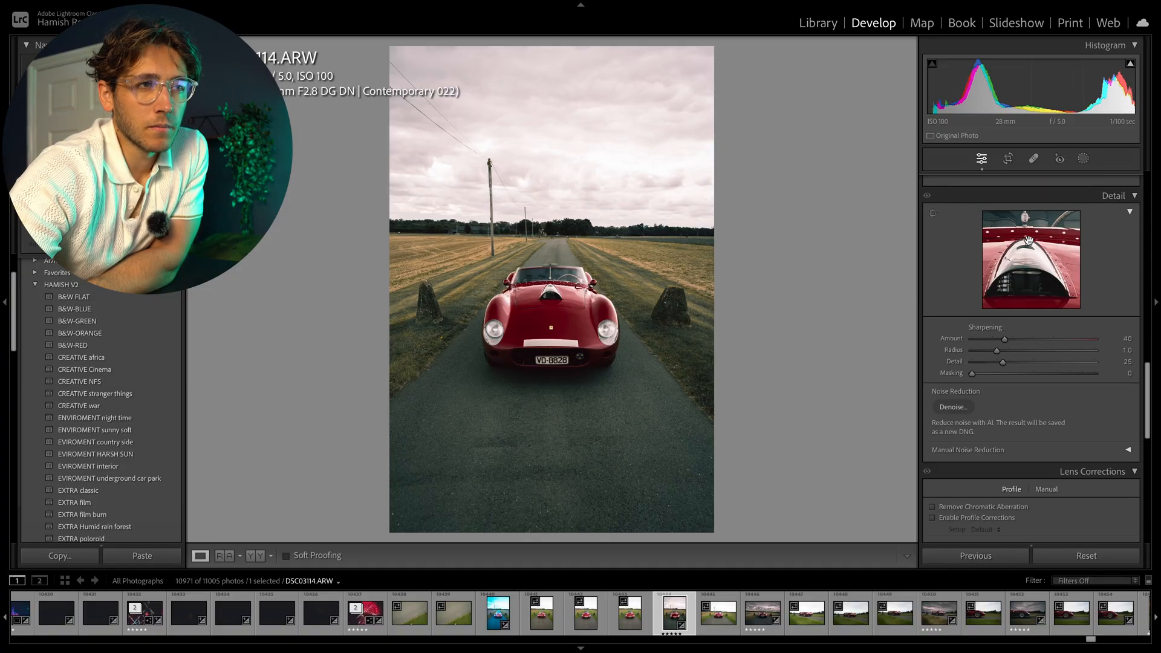
pyautogui.scroll(3, 1028, 239)
pyautogui.scroll(-2, 1018, 304)
pyautogui.scroll(-2, 1018, 304)
pyautogui.scroll(-3, 1014, 318)
pyautogui.scroll(-5, 1003, 345)
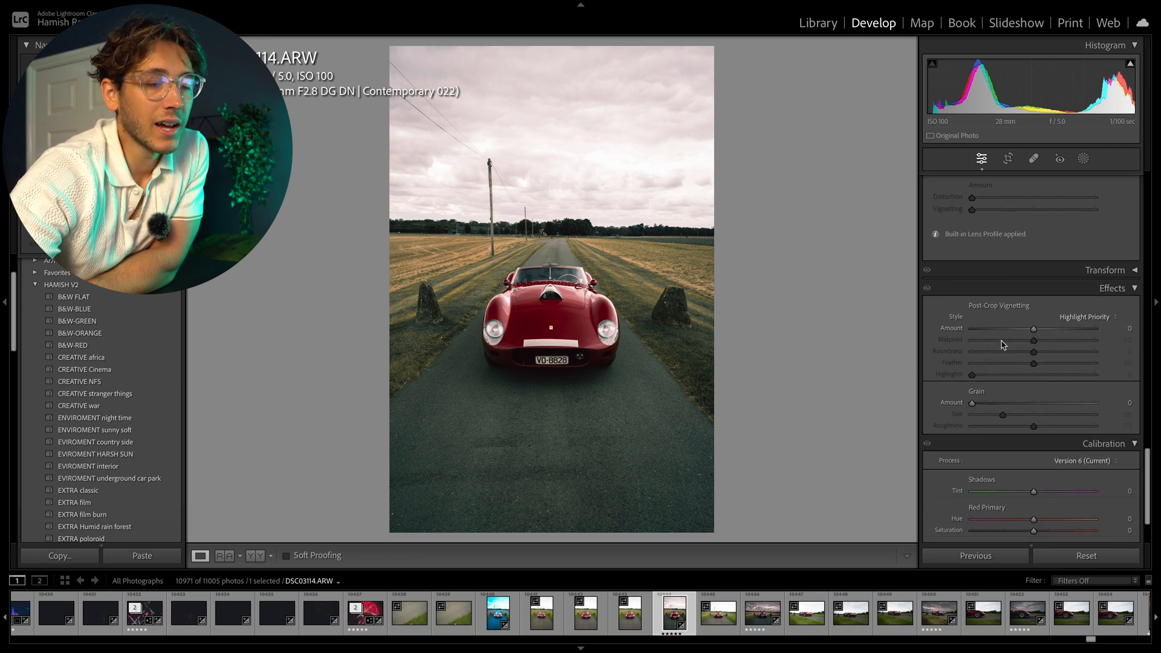
pyautogui.moveTo(972, 403); pyautogui.dragTo(1008, 403)
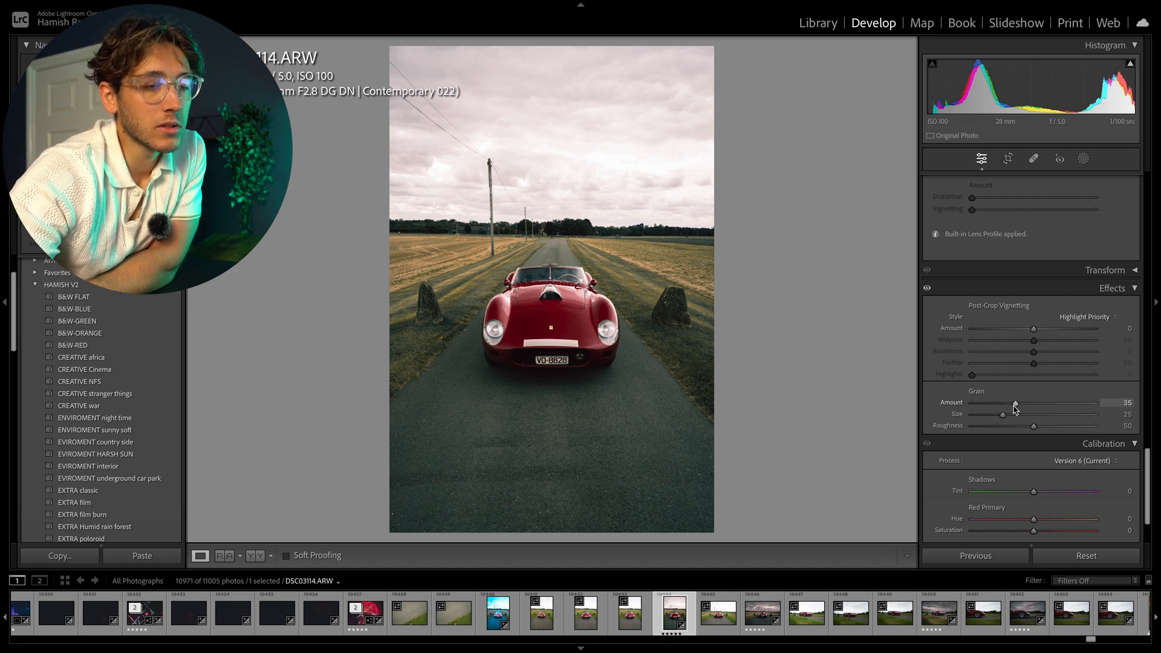
pyautogui.moveTo(1003, 418); pyautogui.dragTo(1014, 416)
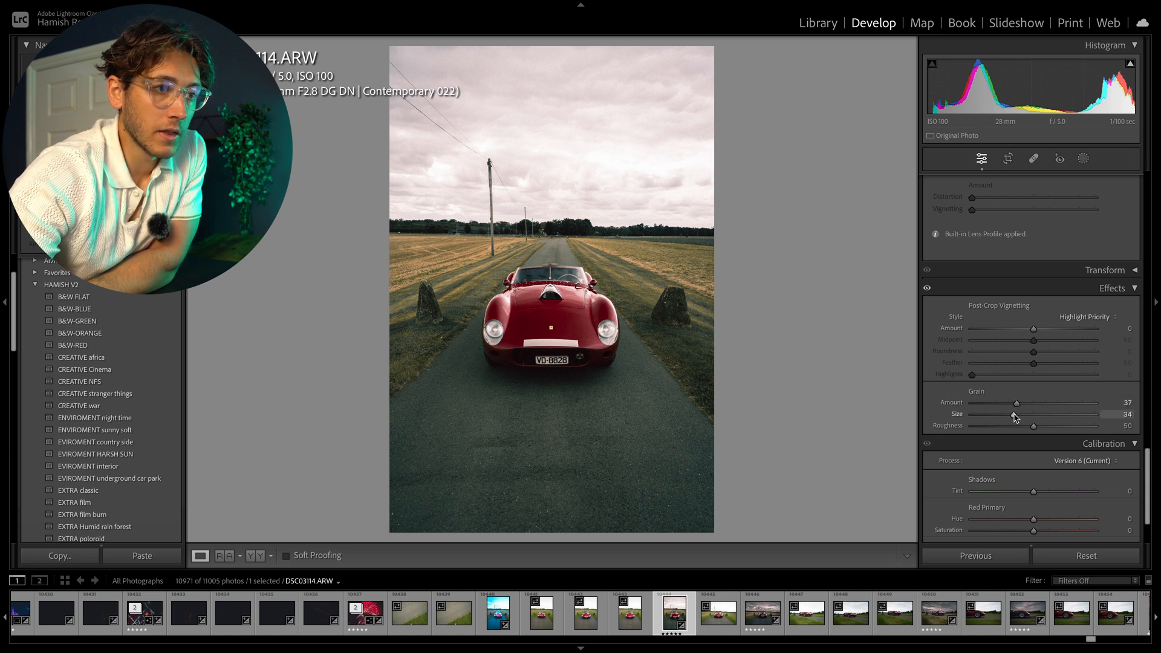
pyautogui.moveTo(1034, 426); pyautogui.dragTo(1018, 403)
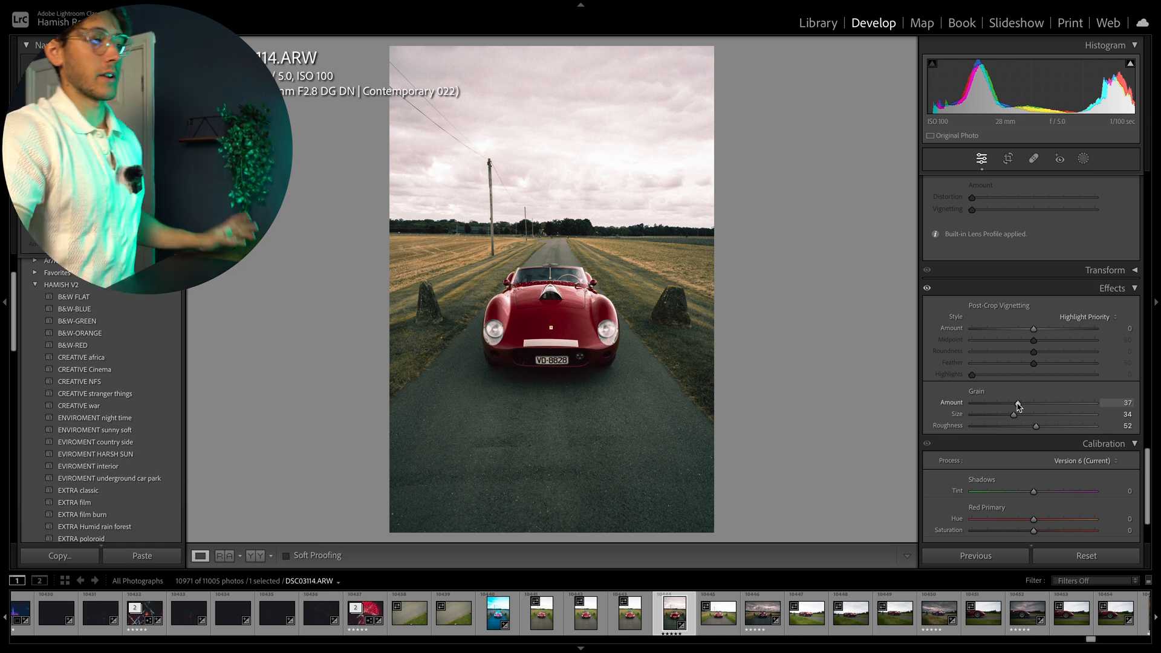
# In Calibration, set the green primary hue to -11 and fine-tune the blue primary and green primary saturation.
pyautogui.scroll(-3, 995, 448)
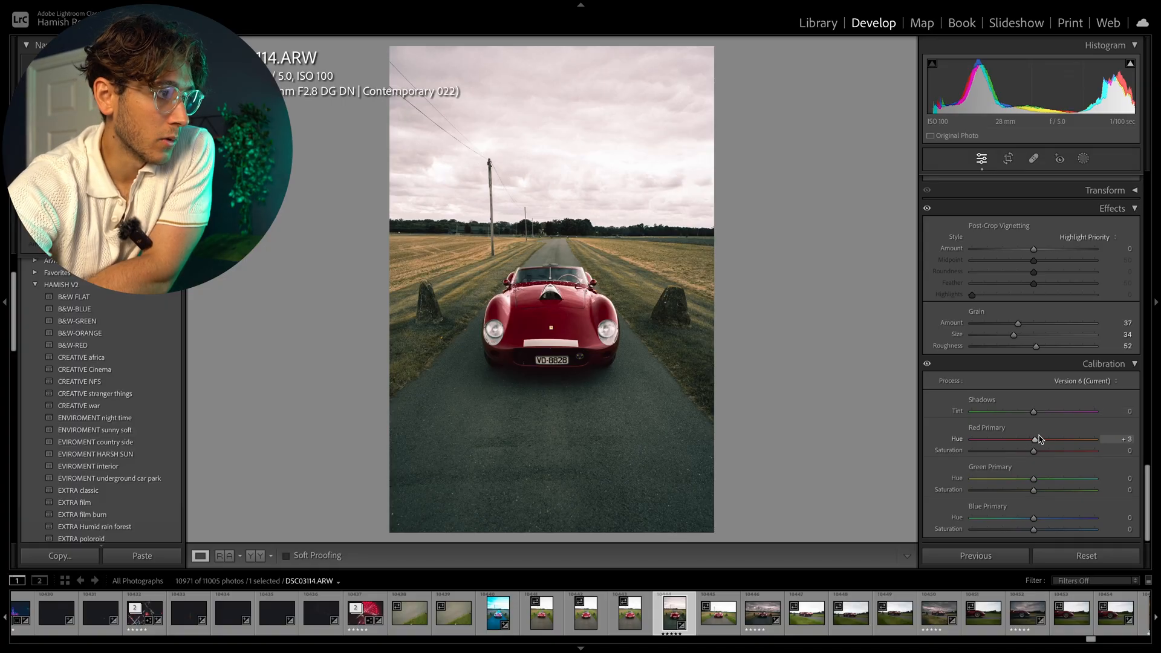
pyautogui.moveTo(1039, 440); pyautogui.dragTo(1029, 437)
pyautogui.doubleClick(1028, 441)
pyautogui.moveTo(1034, 478); pyautogui.dragTo(1036, 471)
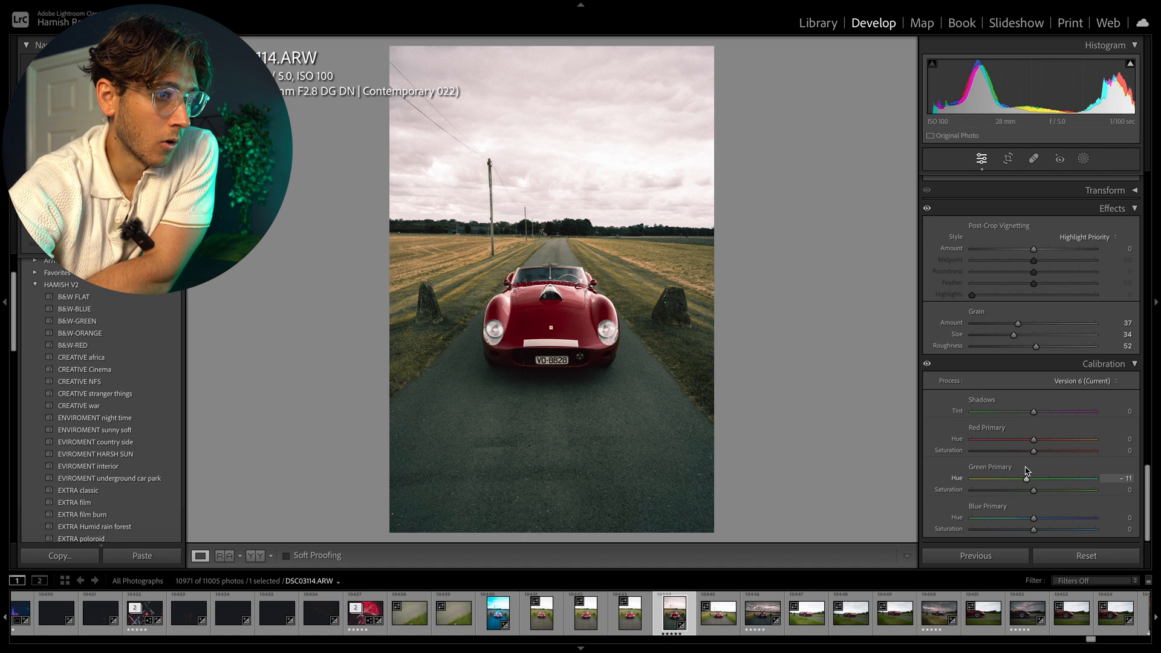
pyautogui.moveTo(1026, 521); pyautogui.dragTo(1029, 529)
pyautogui.moveTo(1034, 490); pyautogui.dragTo(1030, 492)
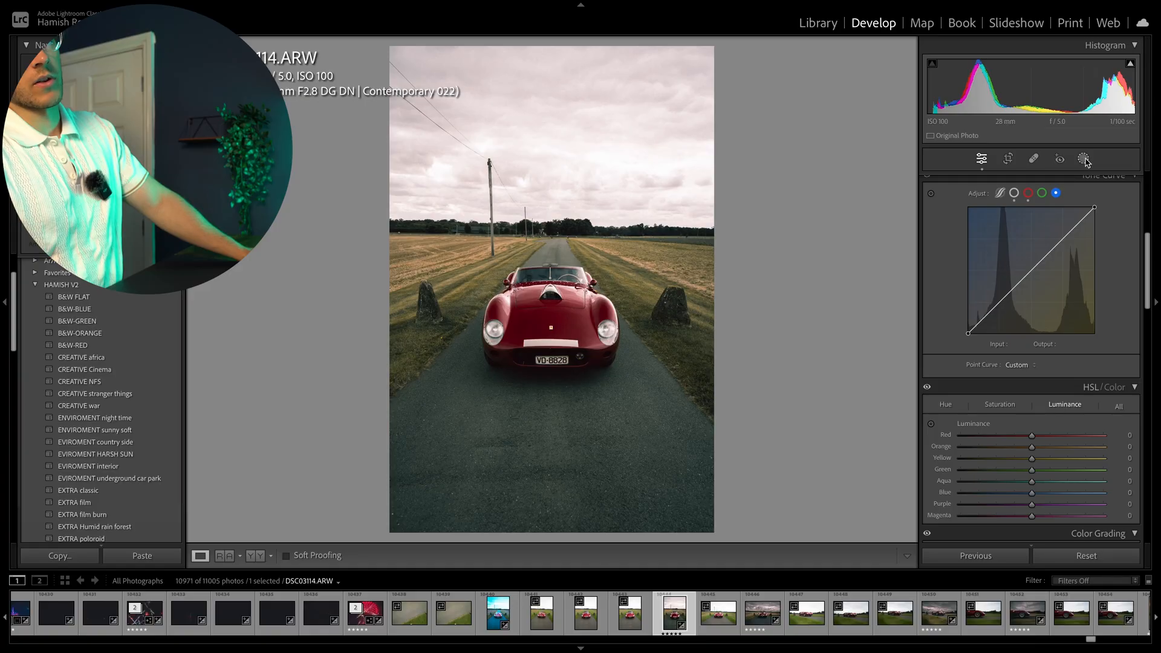
# Add a linear gradient mask running from the upper right of the sky down across the road.
pyautogui.click(1083, 158)
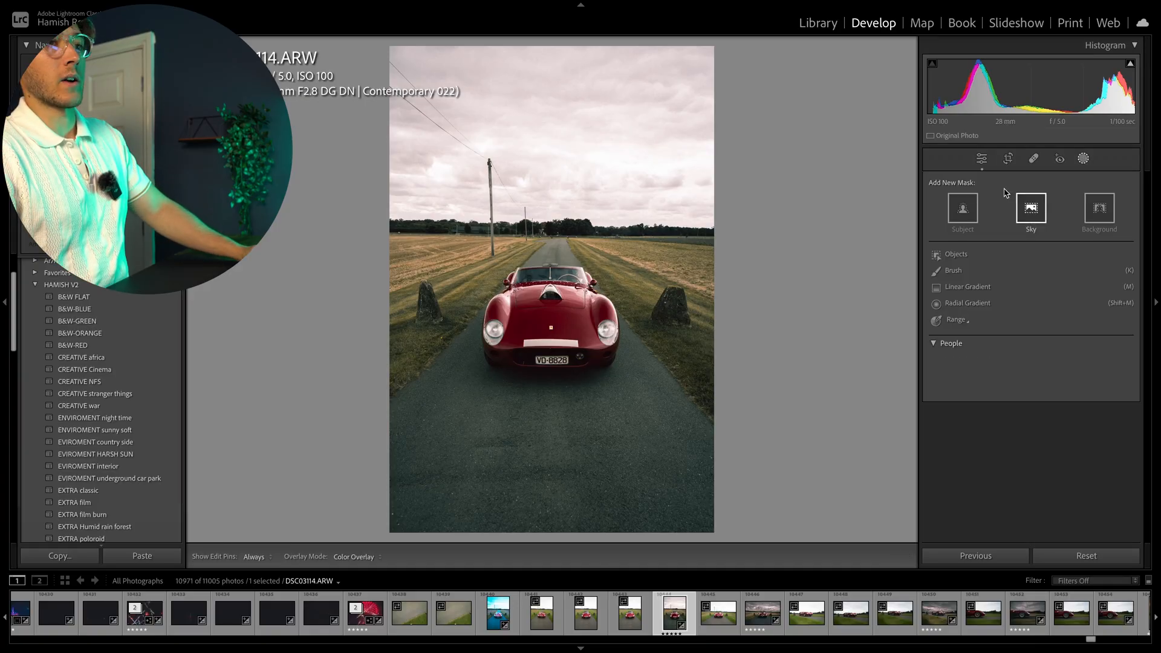
pyautogui.click(968, 271)
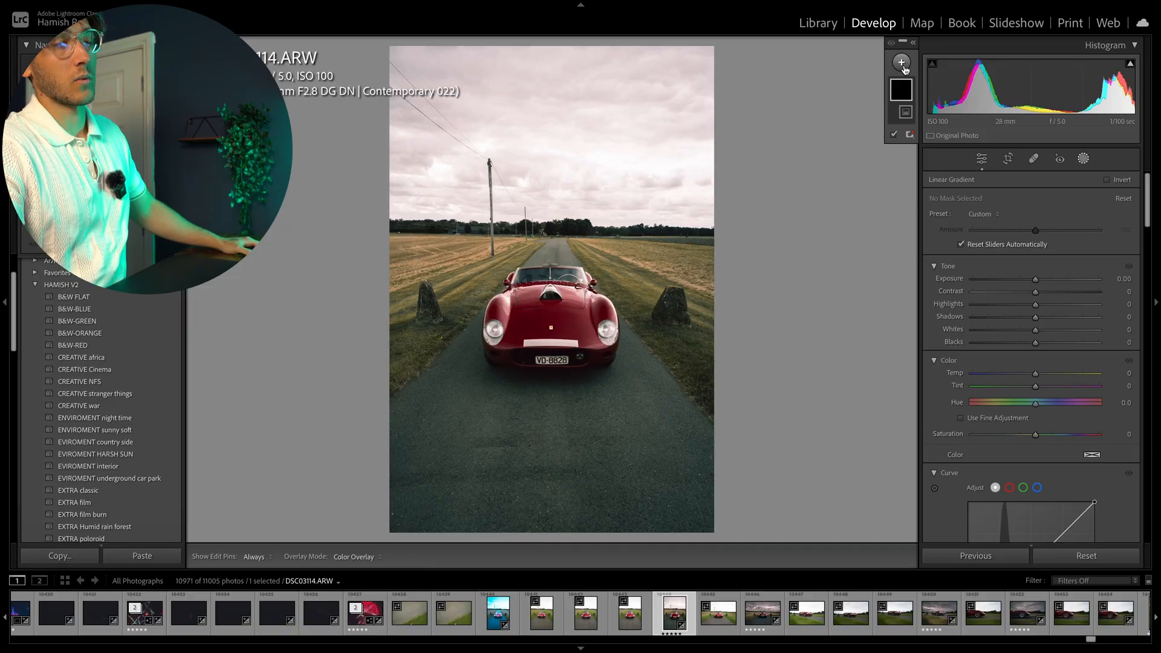
pyautogui.click(902, 64)
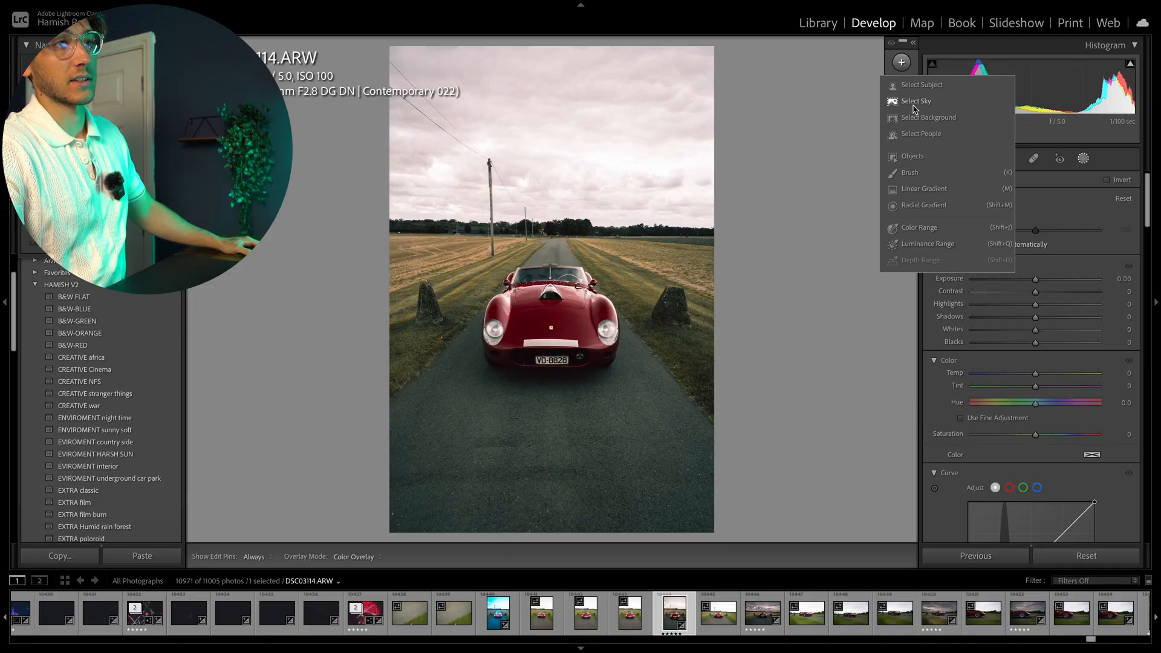
pyautogui.click(864, 86)
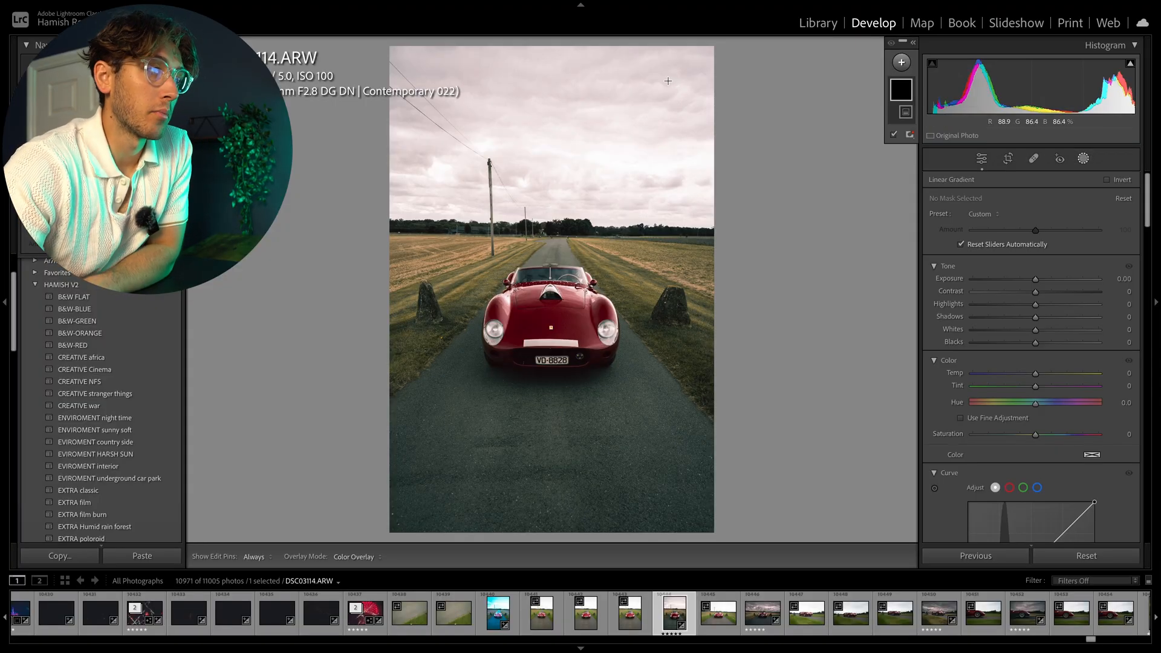
pyautogui.moveTo(667, 81); pyautogui.dragTo(363, 333)
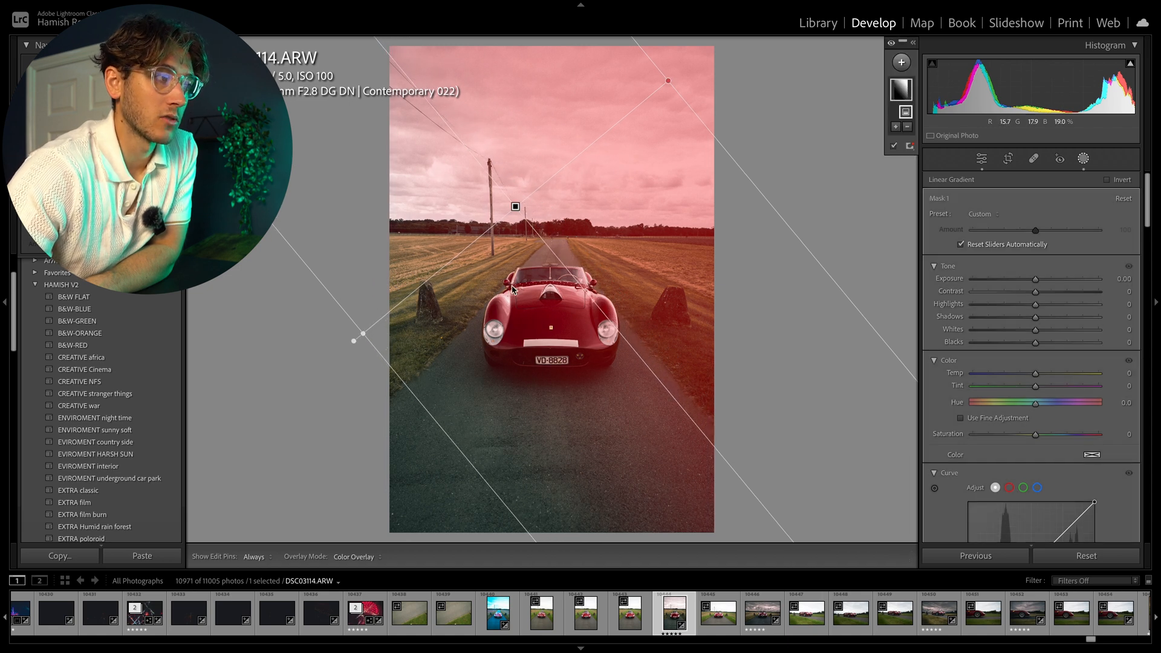
# Subtract the subject from the gradient mask and set its exposure to -1.23 and highlights to -100.
pyautogui.click(908, 127)
pyautogui.click(916, 152)
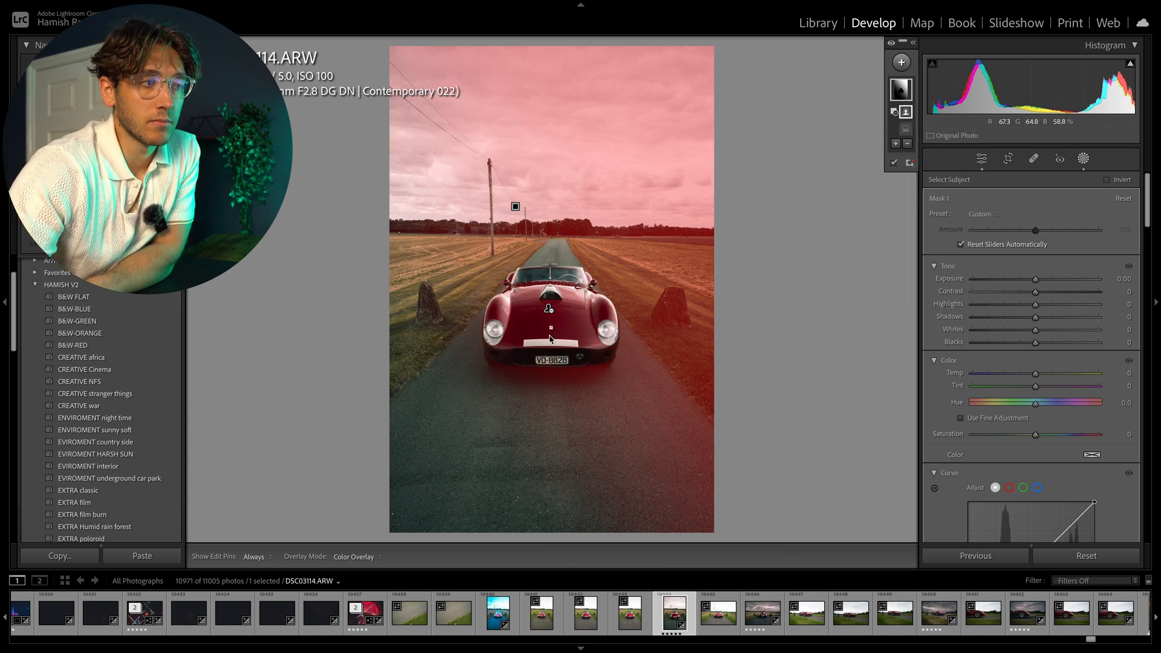
pyautogui.moveTo(1035, 279)
pyautogui.mouseDown()
pyautogui.moveTo(999, 306)
pyautogui.moveTo(964, 306)
pyautogui.moveTo(1028, 280)
pyautogui.moveTo(987, 286)
pyautogui.moveTo(1018, 279)
pyautogui.mouseUp()
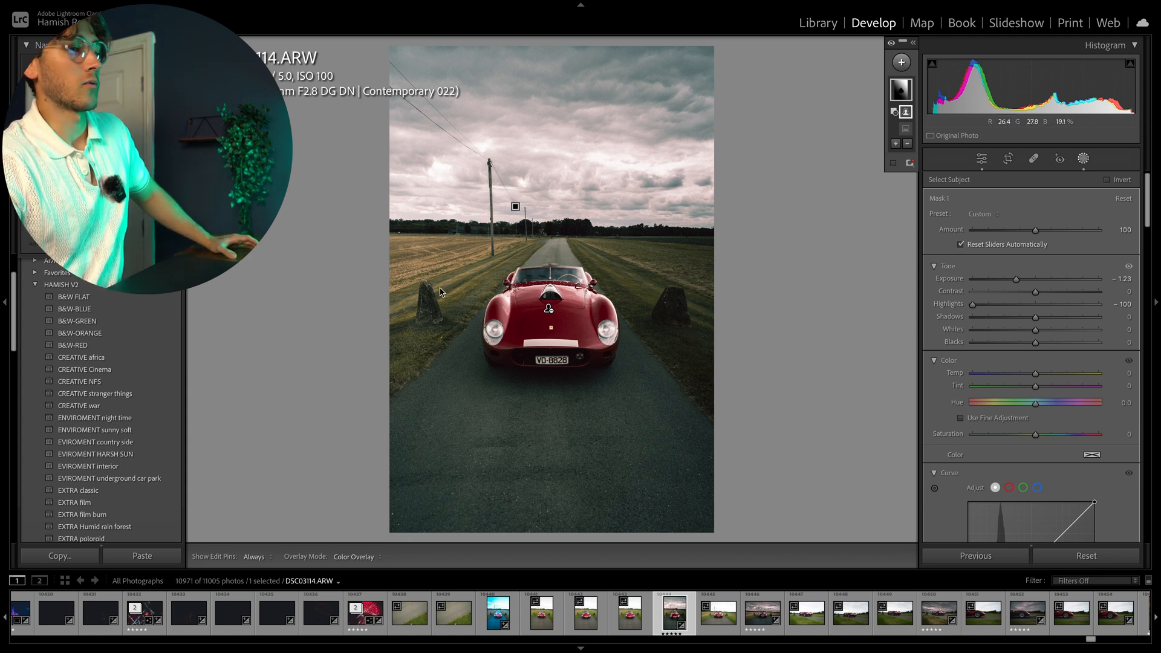
# Paint a new brush mask over the road with brush size 22.
pyautogui.click(902, 63)
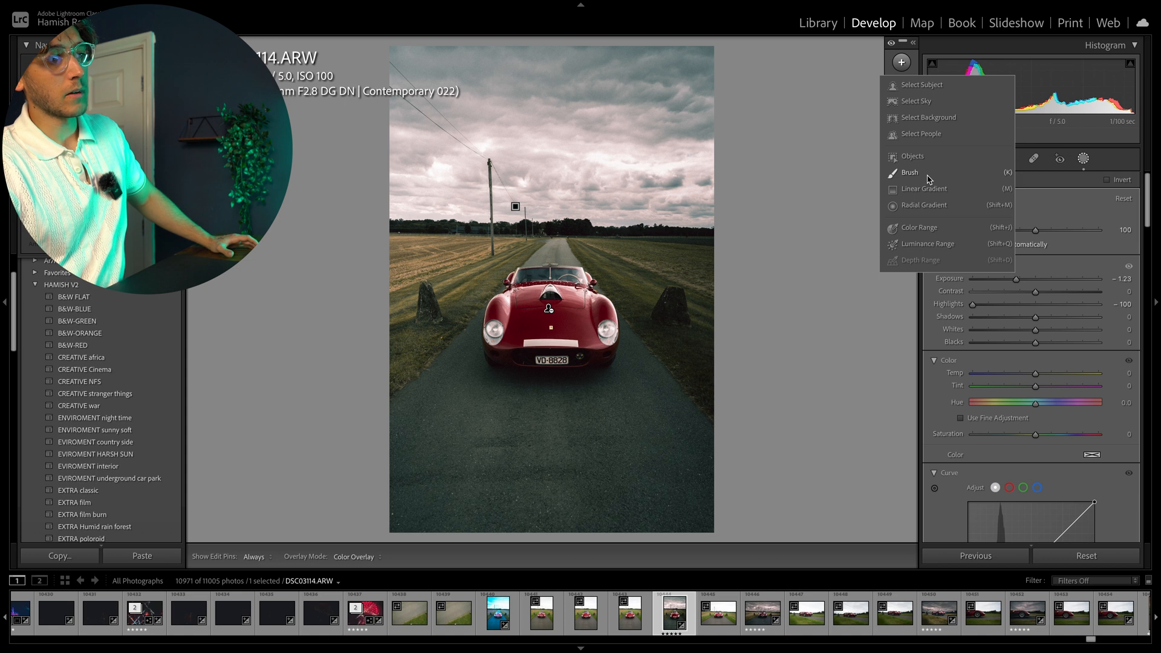
pyautogui.click(910, 173)
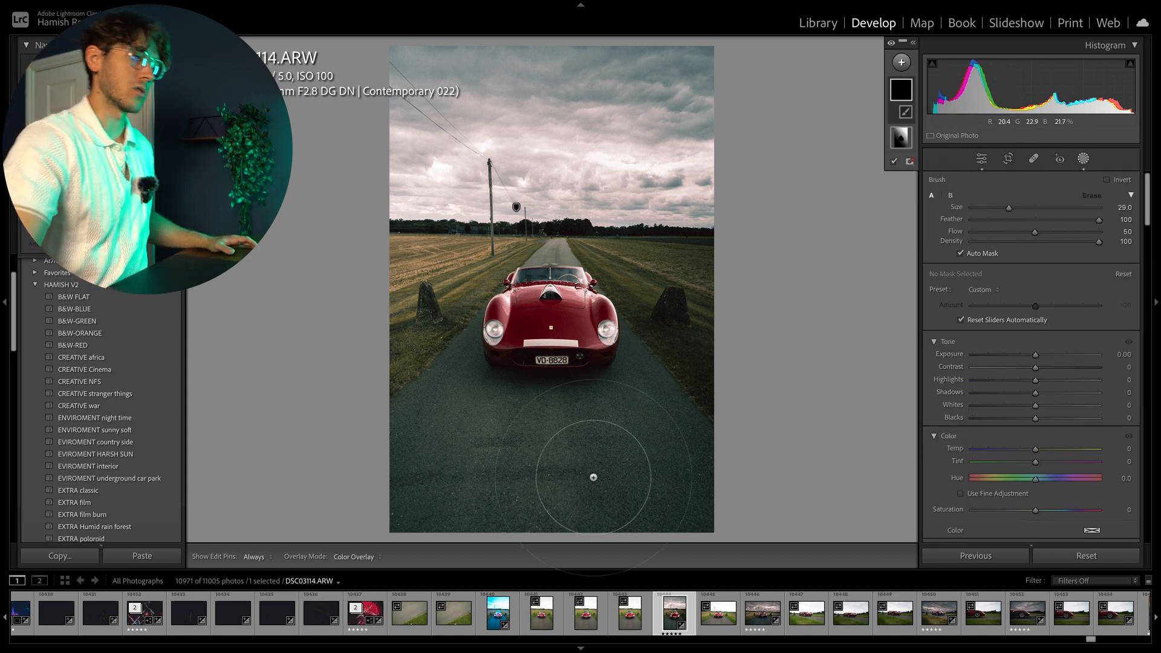
pyautogui.scroll(-2, 597, 463)
pyautogui.moveTo(577, 476)
pyautogui.mouseDown()
pyautogui.moveTo(422, 479)
pyautogui.moveTo(449, 485)
pyautogui.moveTo(419, 496)
pyautogui.moveTo(401, 456)
pyautogui.moveTo(416, 417)
pyautogui.moveTo(457, 382)
pyautogui.moveTo(446, 418)
pyautogui.moveTo(521, 411)
pyautogui.moveTo(549, 440)
pyautogui.moveTo(555, 528)
pyautogui.moveTo(456, 516)
pyautogui.moveTo(649, 517)
pyautogui.moveTo(693, 495)
pyautogui.moveTo(696, 457)
pyautogui.moveTo(659, 422)
pyautogui.moveTo(649, 385)
pyautogui.moveTo(614, 404)
pyautogui.moveTo(603, 439)
pyautogui.moveTo(629, 505)
pyautogui.moveTo(535, 467)
pyautogui.moveTo(577, 471)
pyautogui.mouseUp()
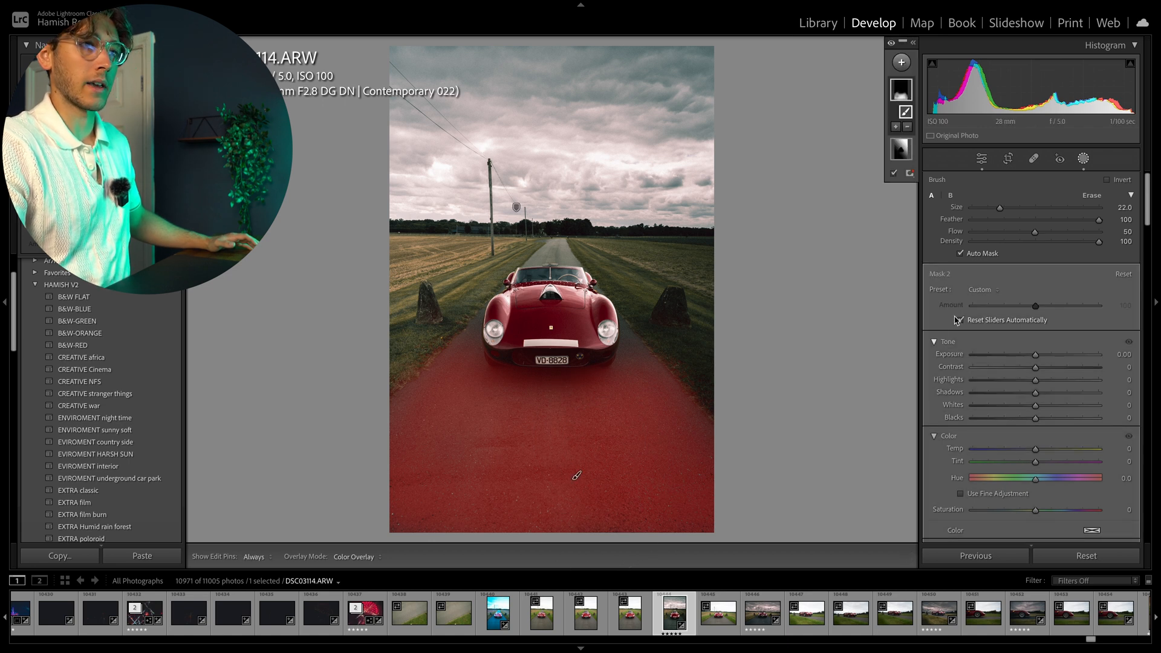
pyautogui.click(981, 158)
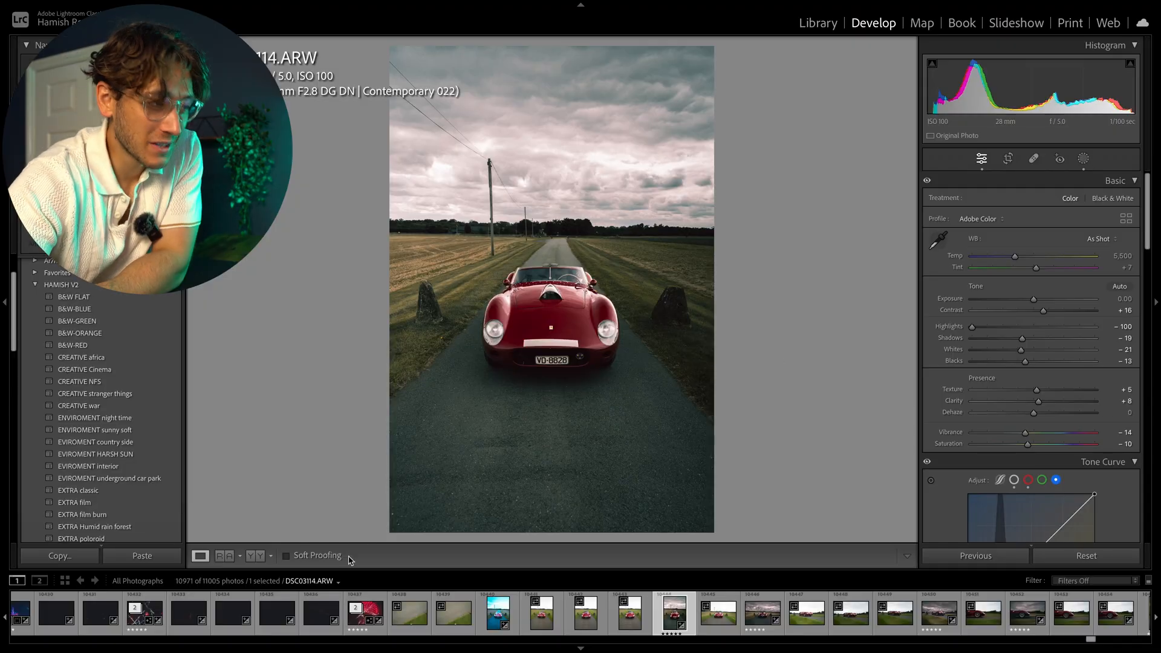
pyautogui.moveTo(487, 484); pyautogui.dragTo(504, 331)
pyautogui.moveTo(548, 247); pyautogui.dragTo(558, 267)
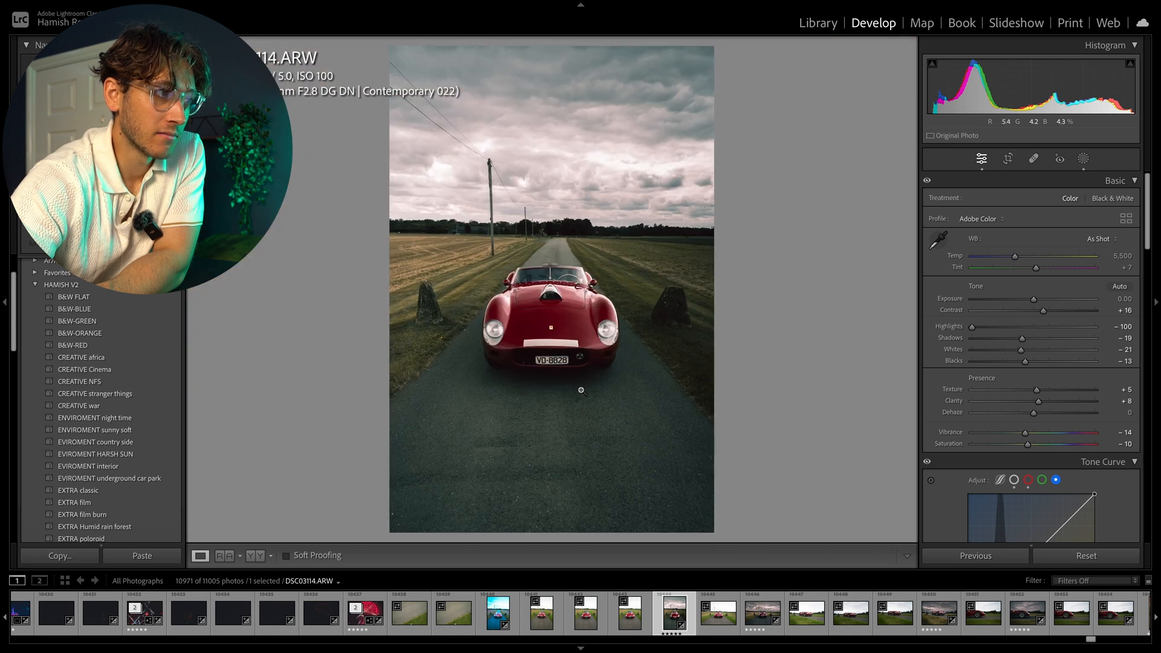
pyautogui.click(1082, 160)
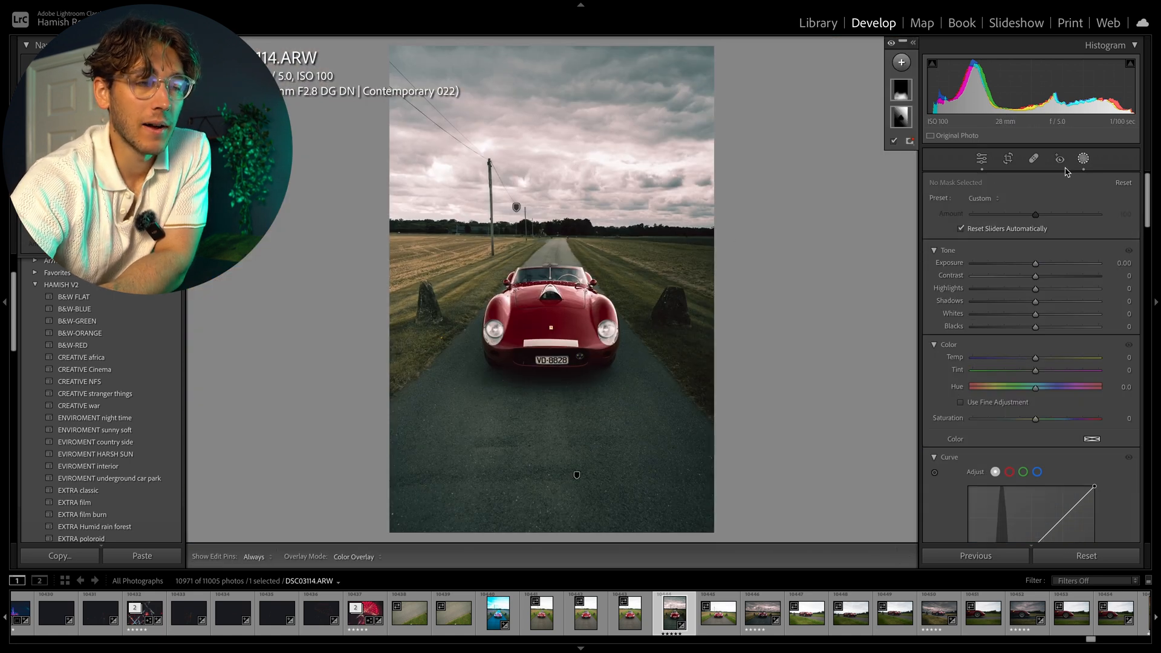
pyautogui.rightClick(910, 90)
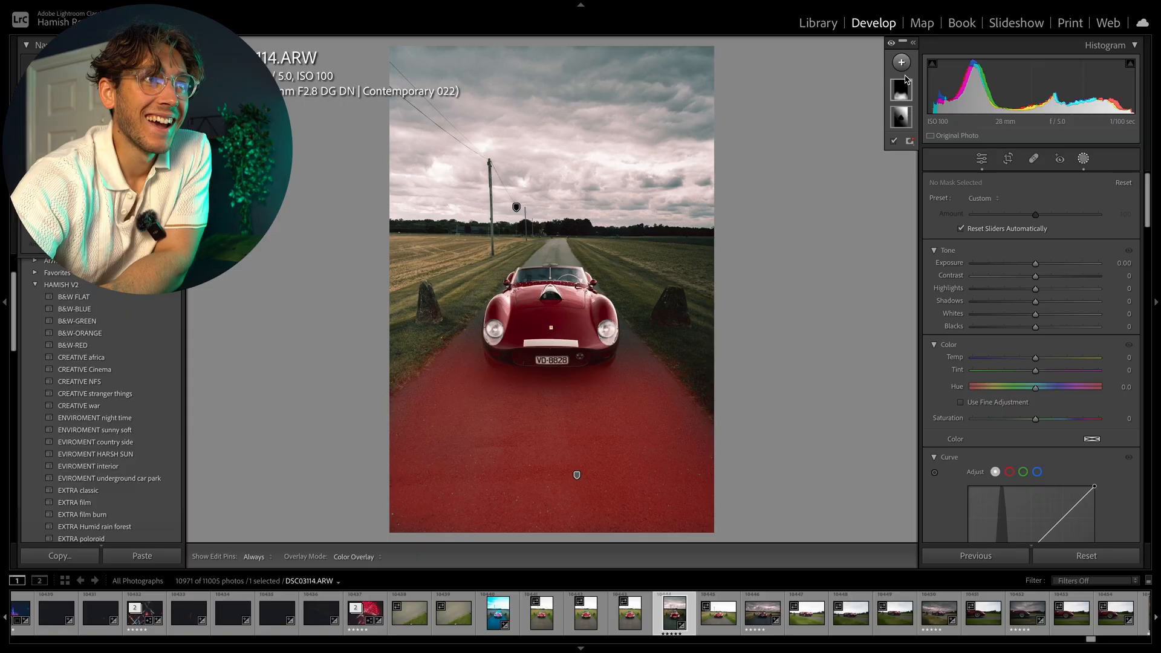
pyautogui.click(903, 62)
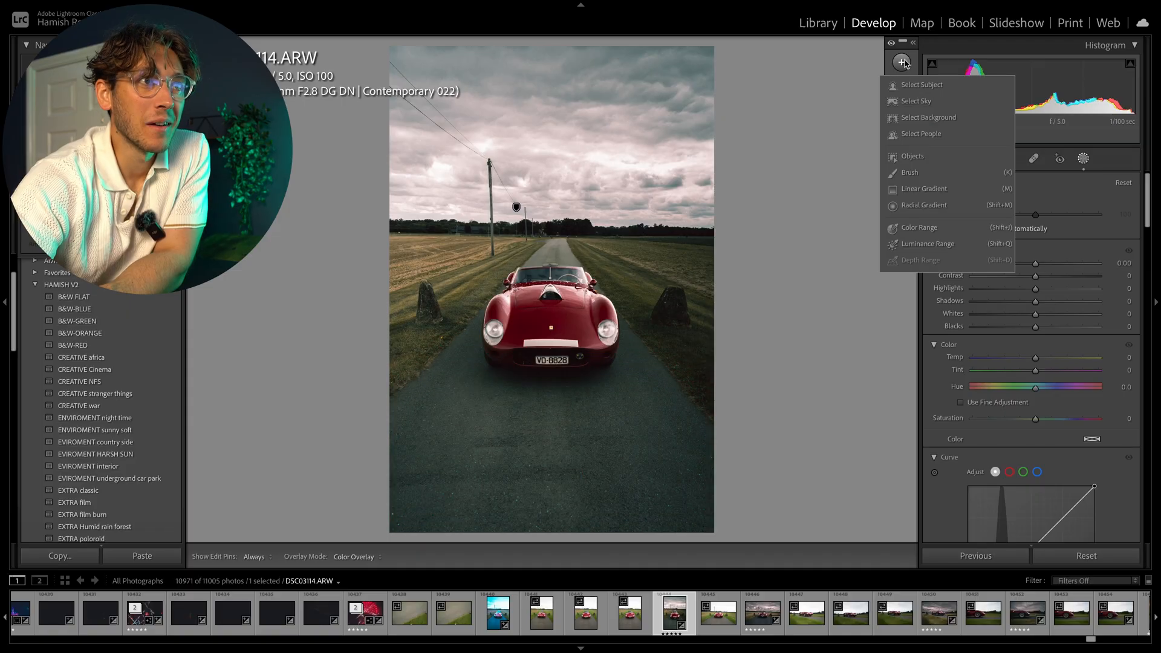
pyautogui.click(910, 173)
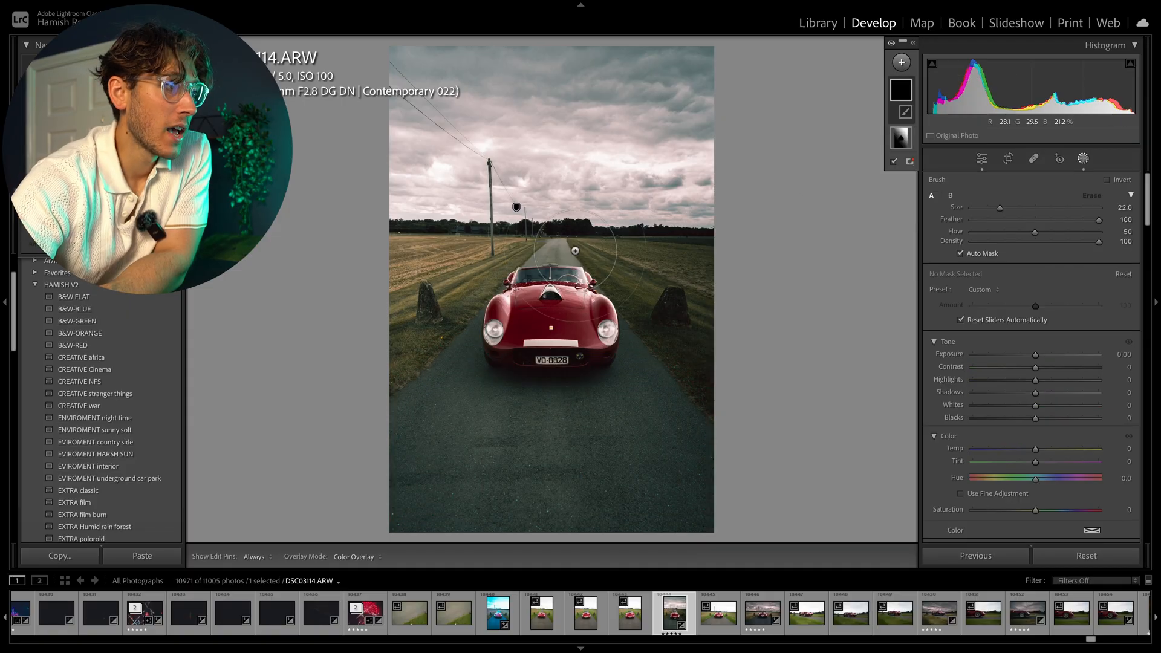
pyautogui.scroll(-4, 553, 252)
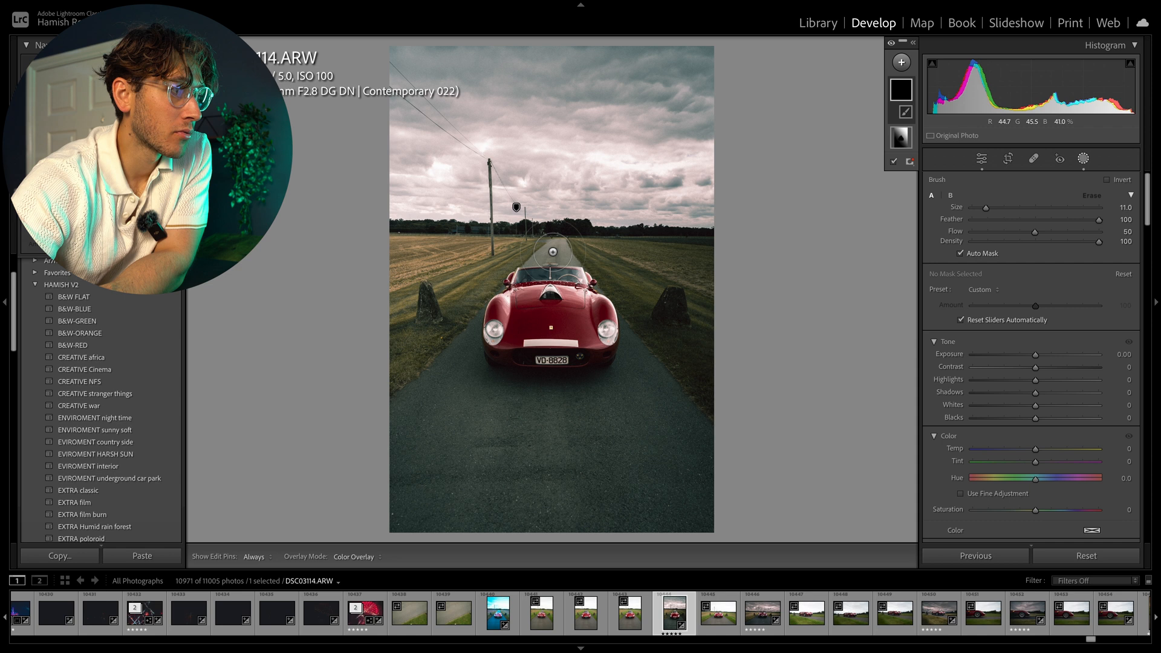
pyautogui.click(982, 159)
# Zoom in on the road and paint a new brush mask along it at size 17 with Auto Mask.
pyautogui.click(603, 223)
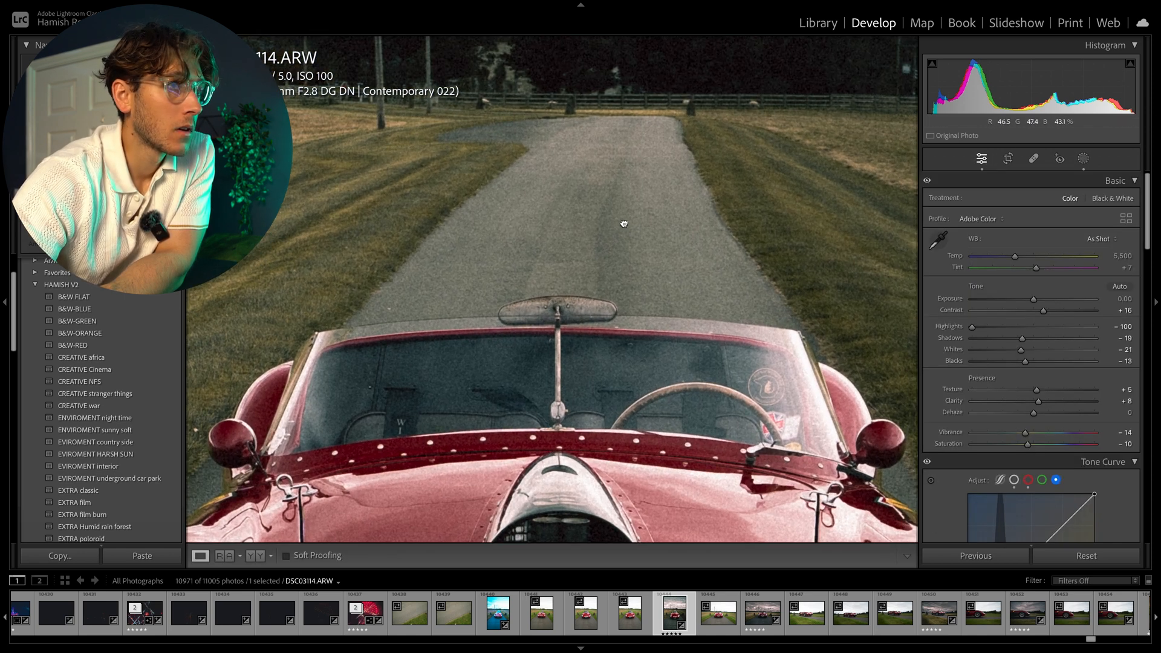
pyautogui.click(1083, 159)
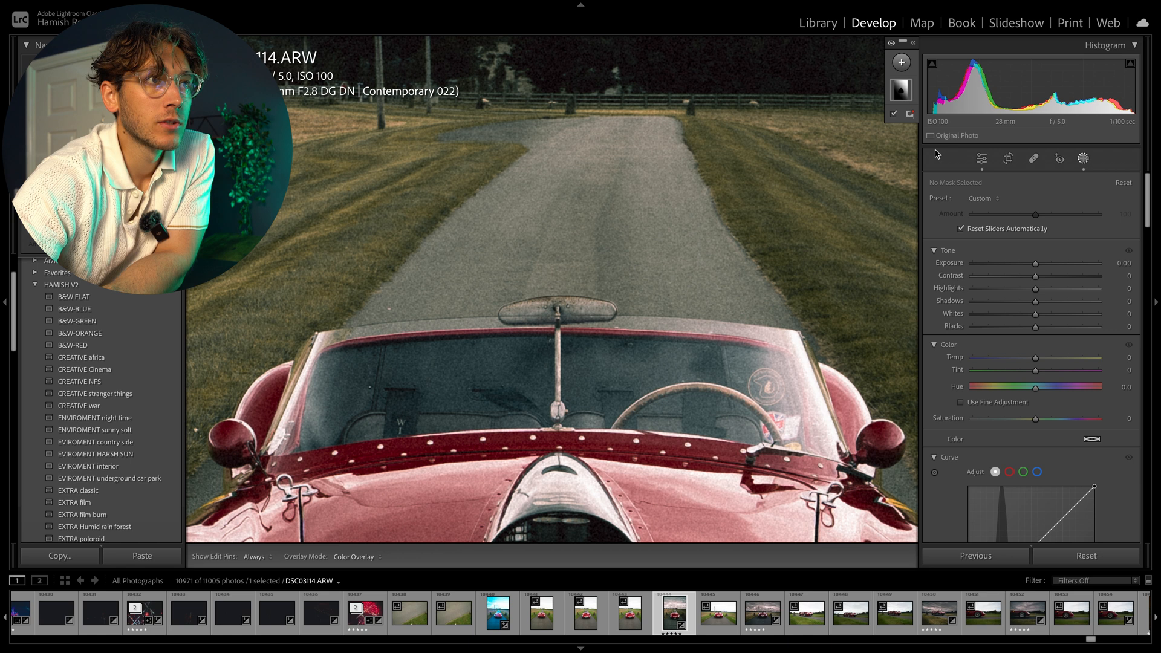
pyautogui.click(902, 63)
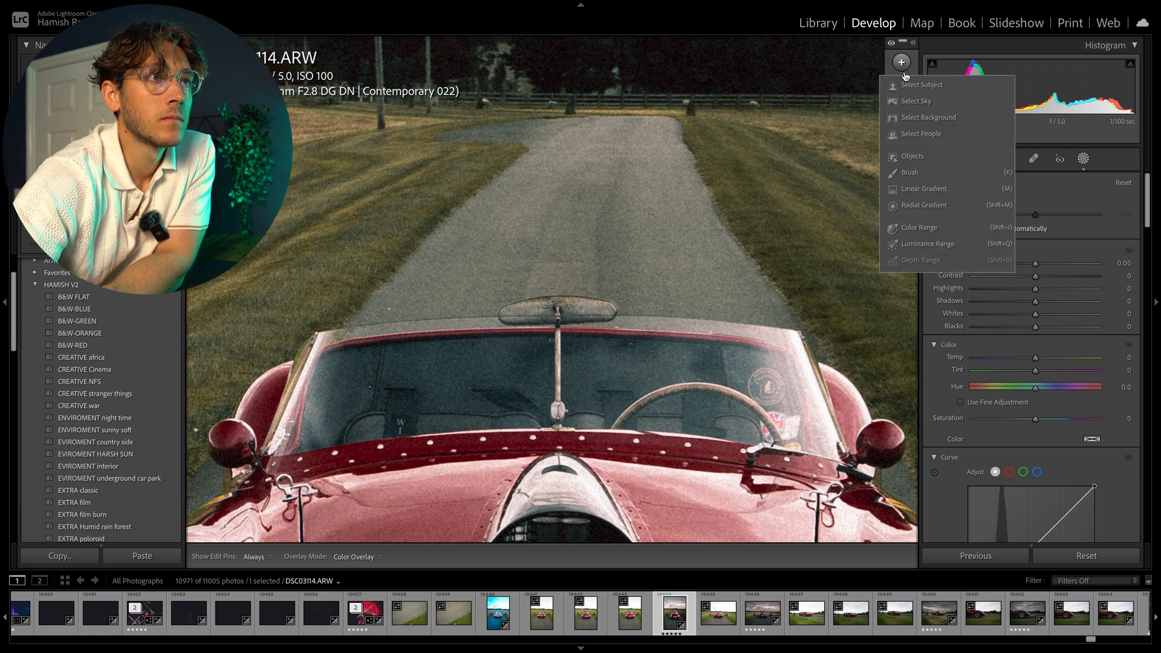
pyautogui.click(908, 173)
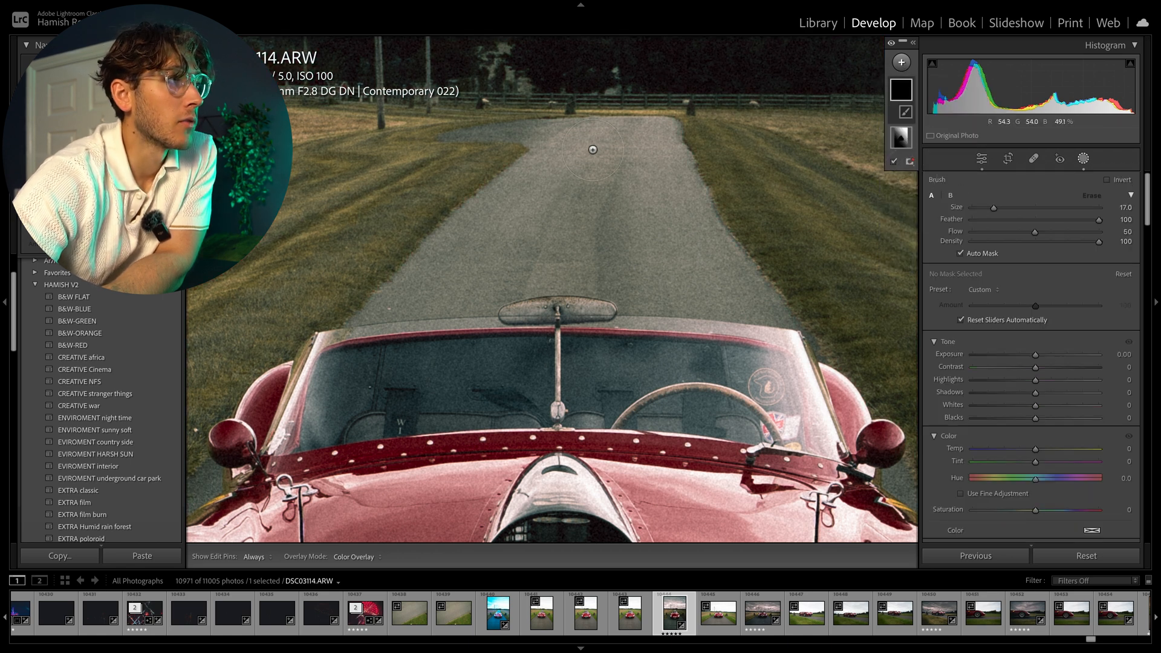
pyautogui.moveTo(593, 150); pyautogui.dragTo(608, 142)
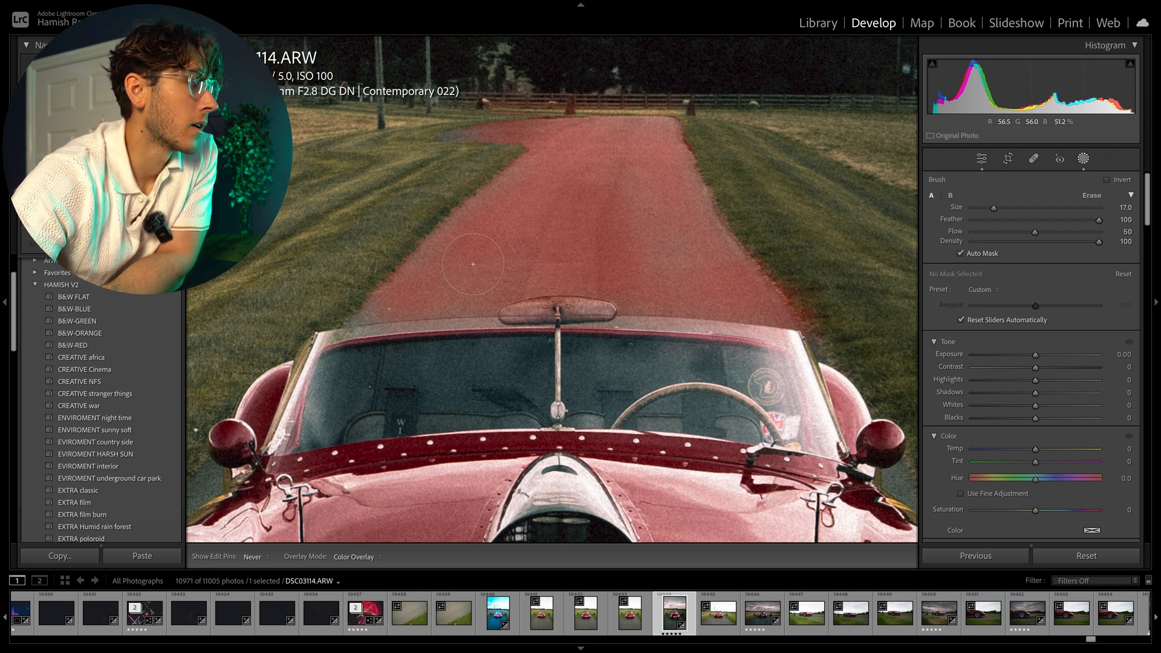
pyautogui.moveTo(384, 303); pyautogui.dragTo(385, 303)
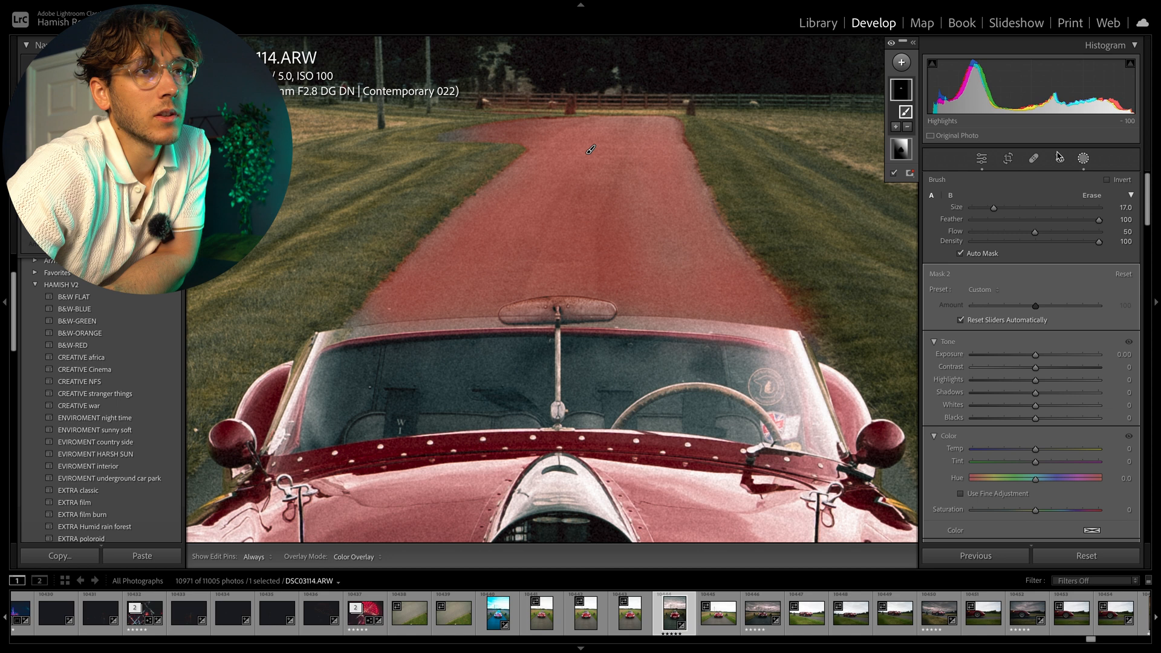
# Try switching the road brush to Erase at a smaller size and toggle the mask pin display.
pyautogui.click(1091, 196)
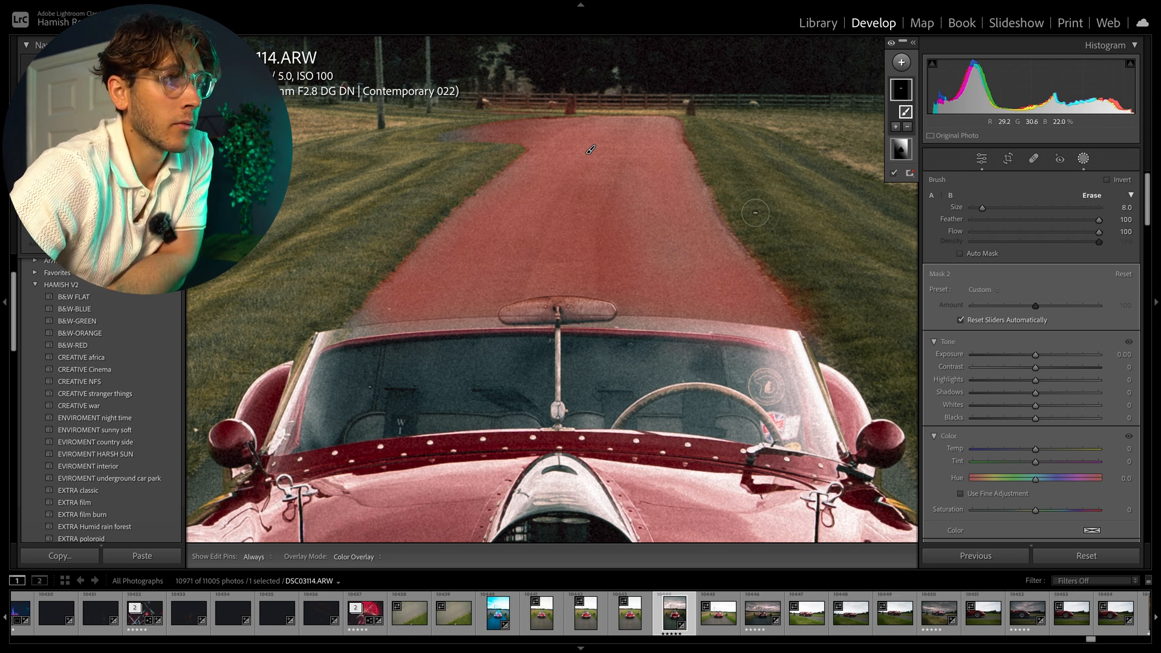
pyautogui.press('h')
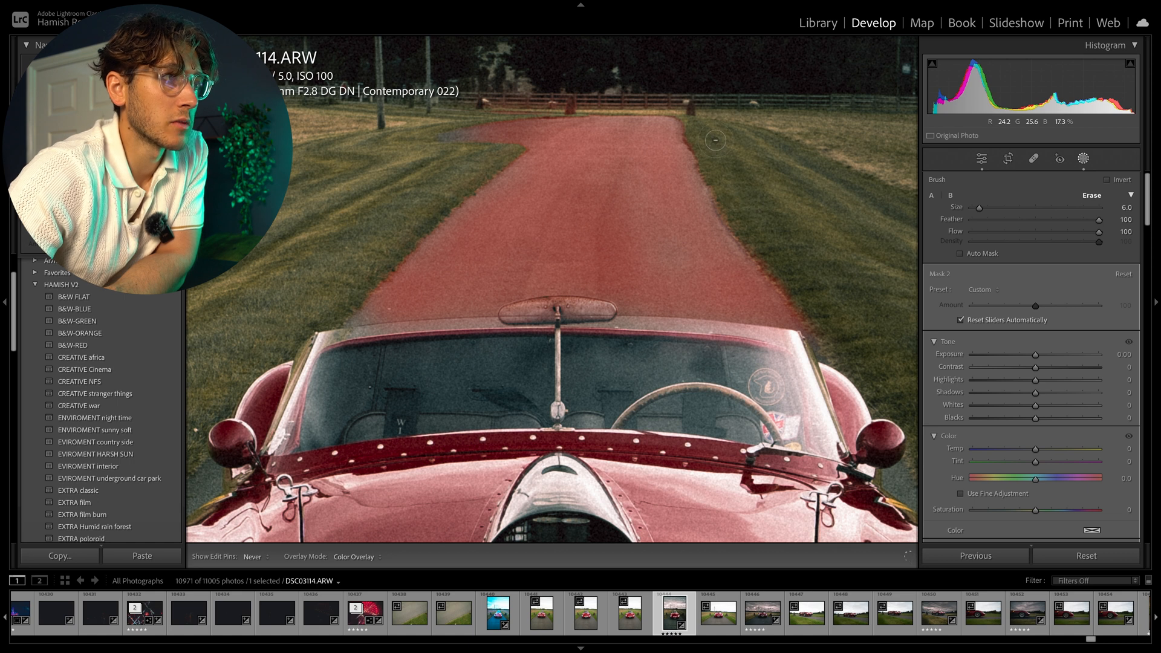
pyautogui.press('h')
pyautogui.press('h')
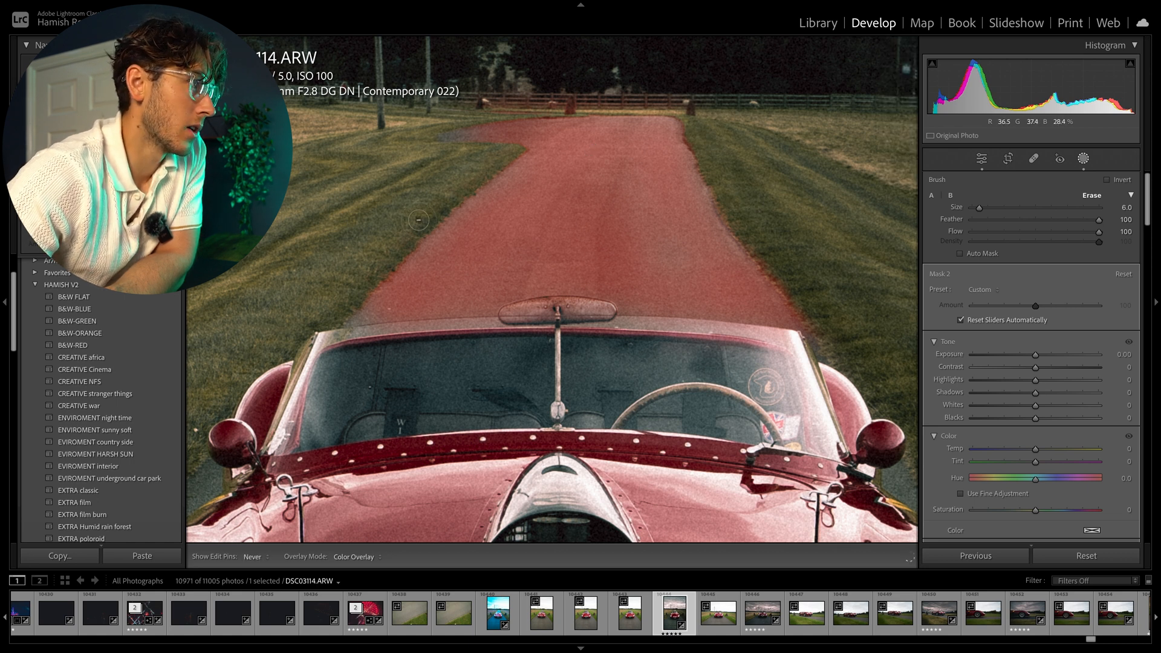
pyautogui.press('h')
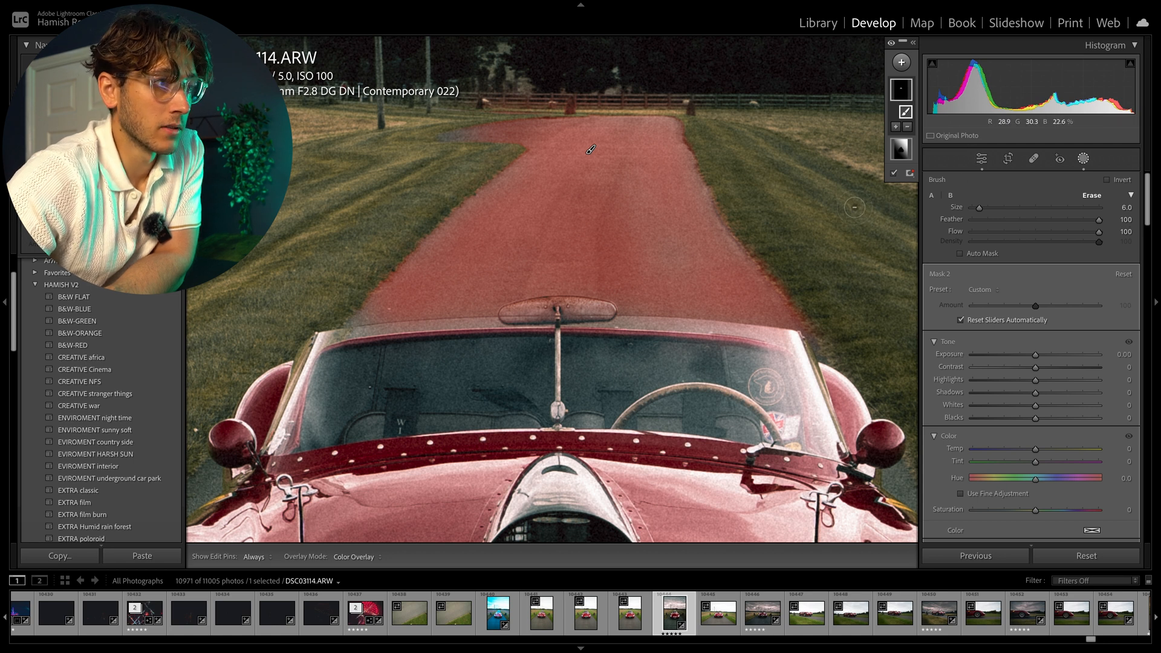
# Set the road brush mask's exposure to -0.85.
pyautogui.click(982, 157)
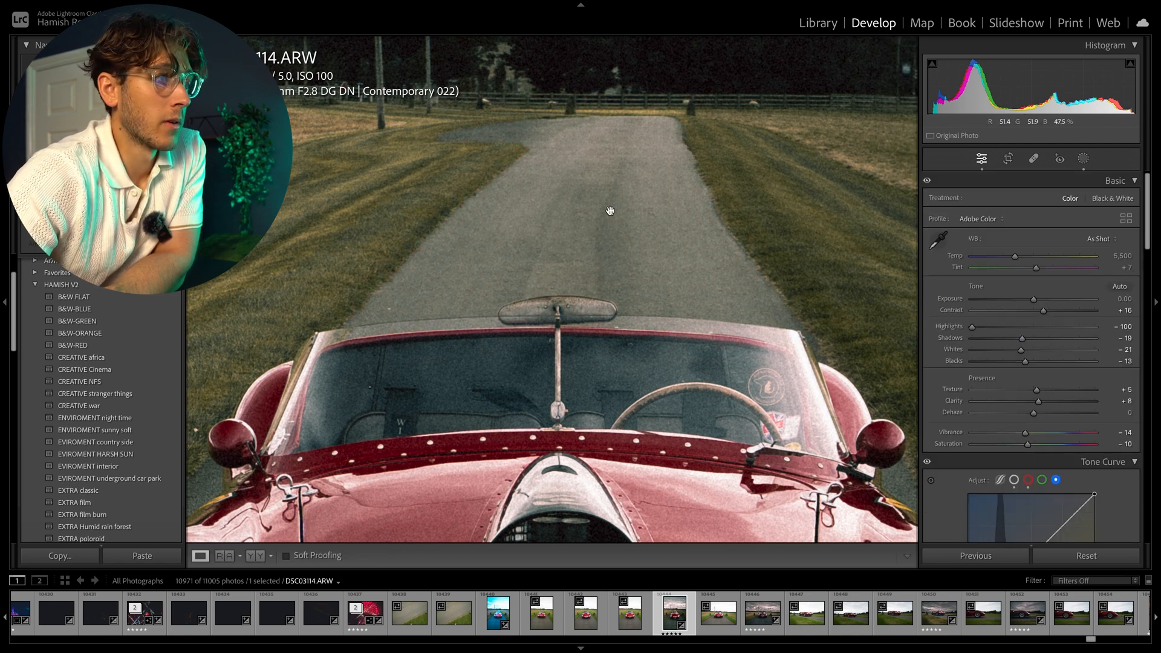
pyautogui.press('z')
pyautogui.click(1084, 159)
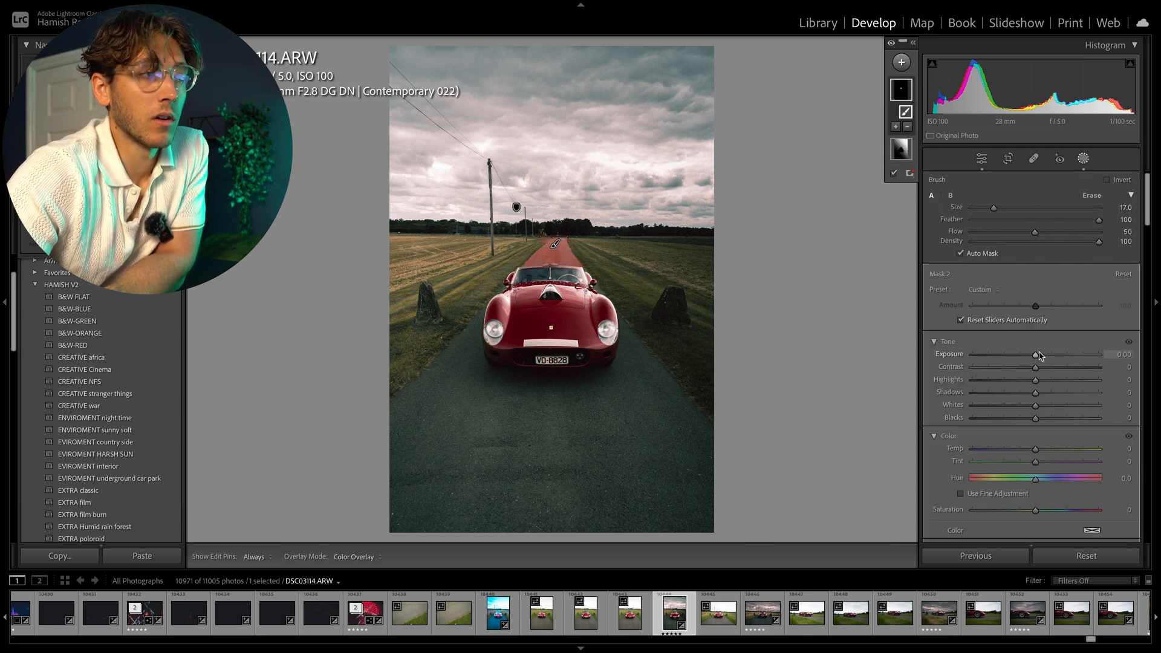
pyautogui.moveTo(1036, 356); pyautogui.dragTo(1032, 355)
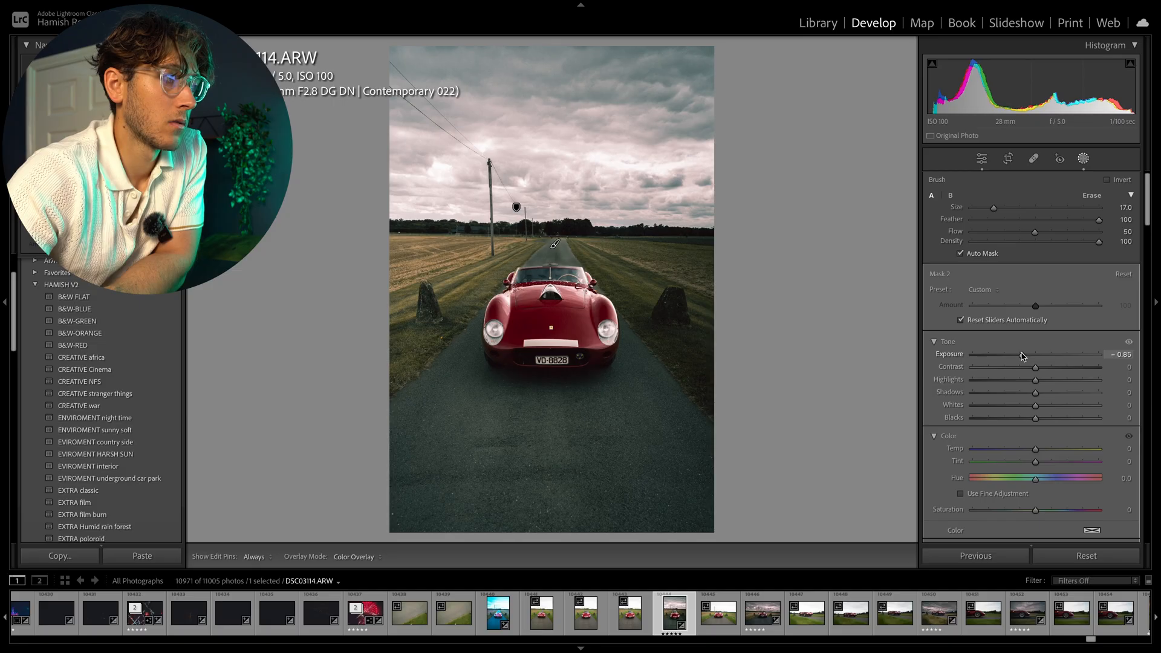
pyautogui.moveTo(1022, 356); pyautogui.dragTo(1021, 357)
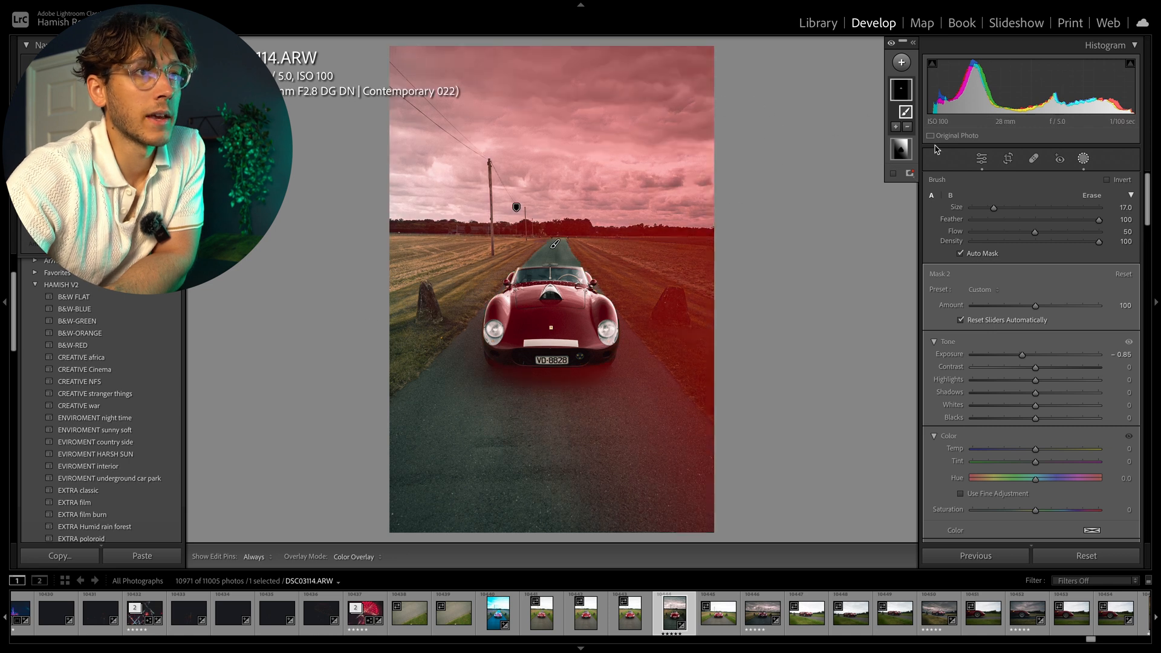
# Compare the edited photo with and without the mask overlay at full view and zoomed in on the road.
pyautogui.click(982, 158)
pyautogui.click(563, 256)
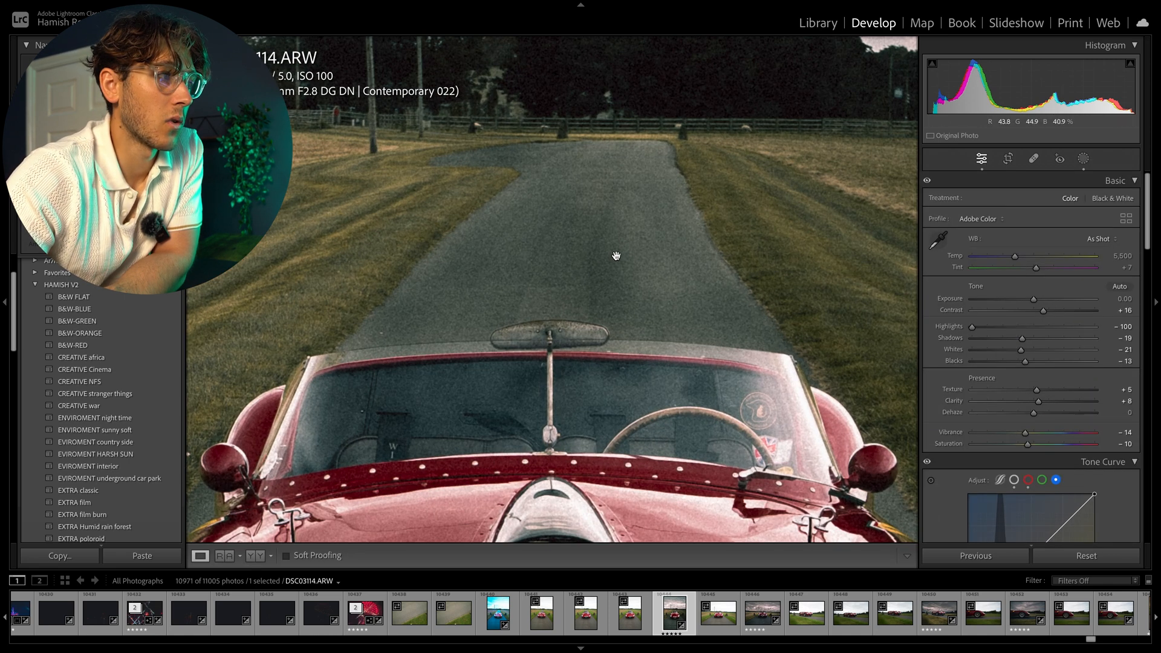
pyautogui.click(1085, 160)
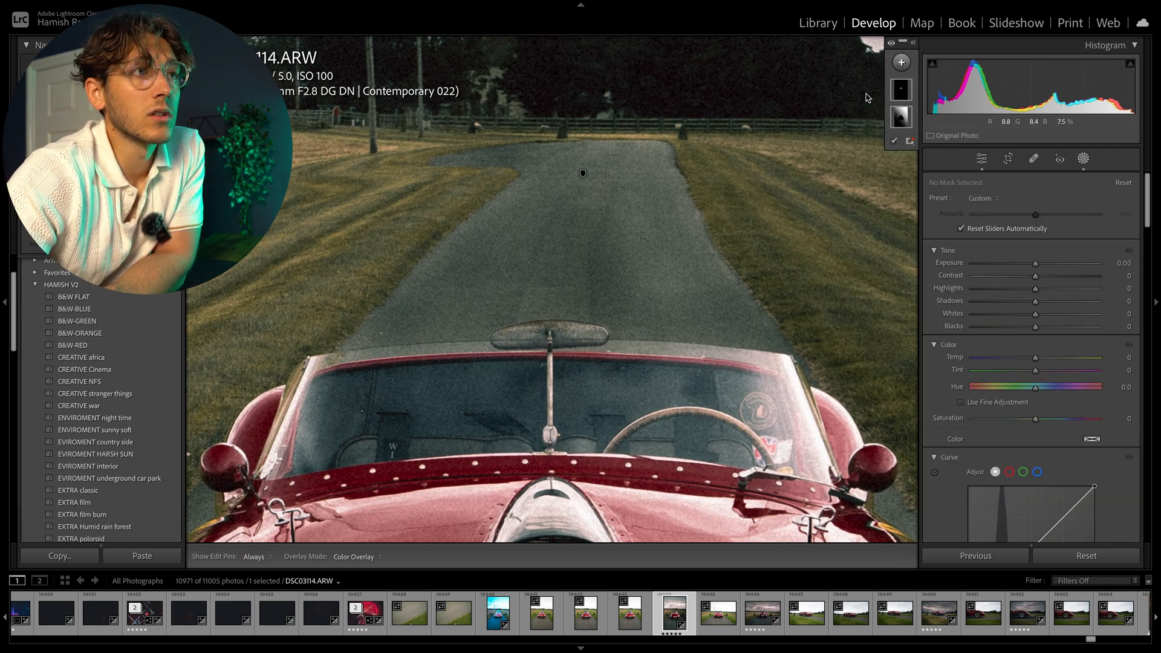
pyautogui.press('h')
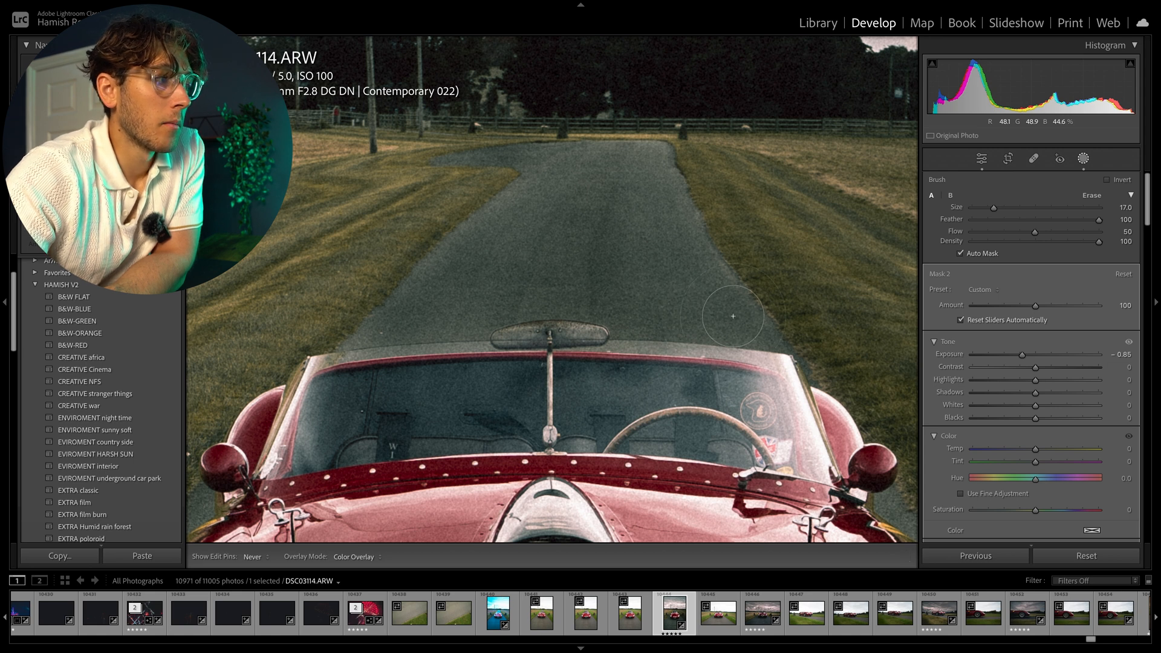
pyautogui.press('h')
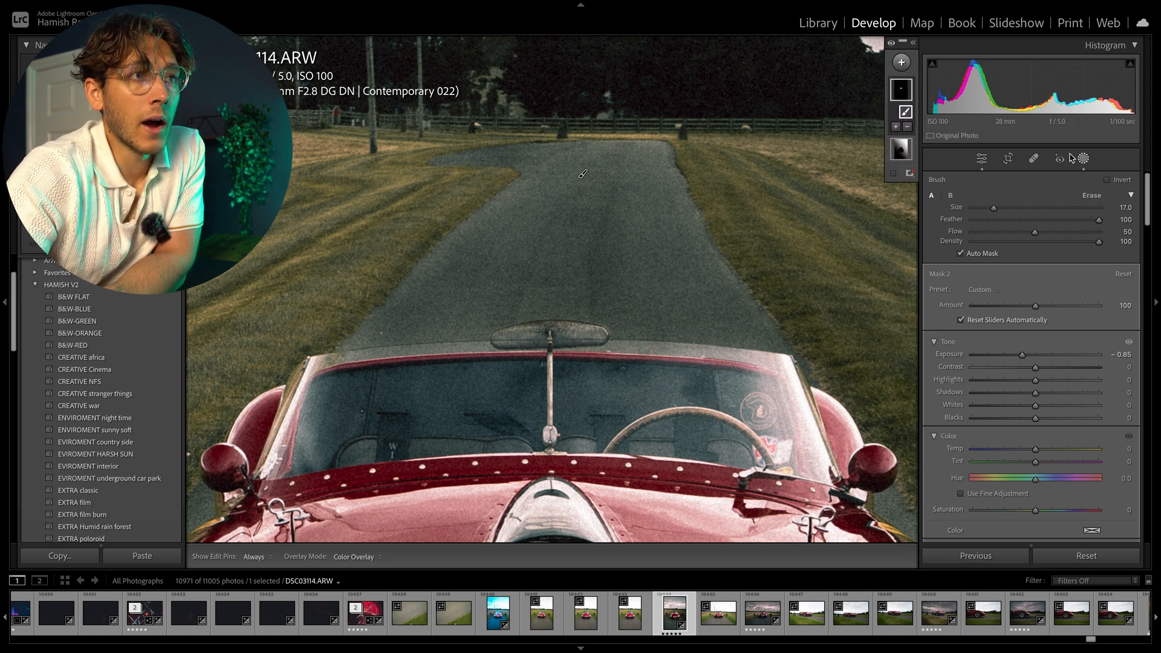
pyautogui.click(983, 159)
pyautogui.click(569, 193)
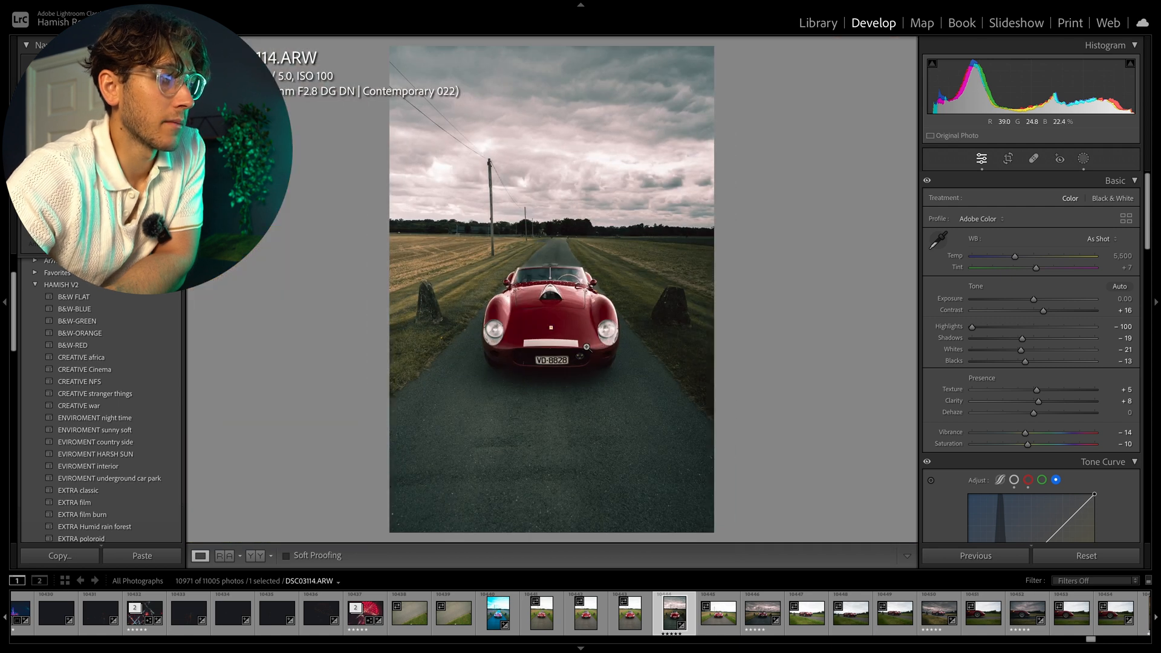
pyautogui.click(524, 263)
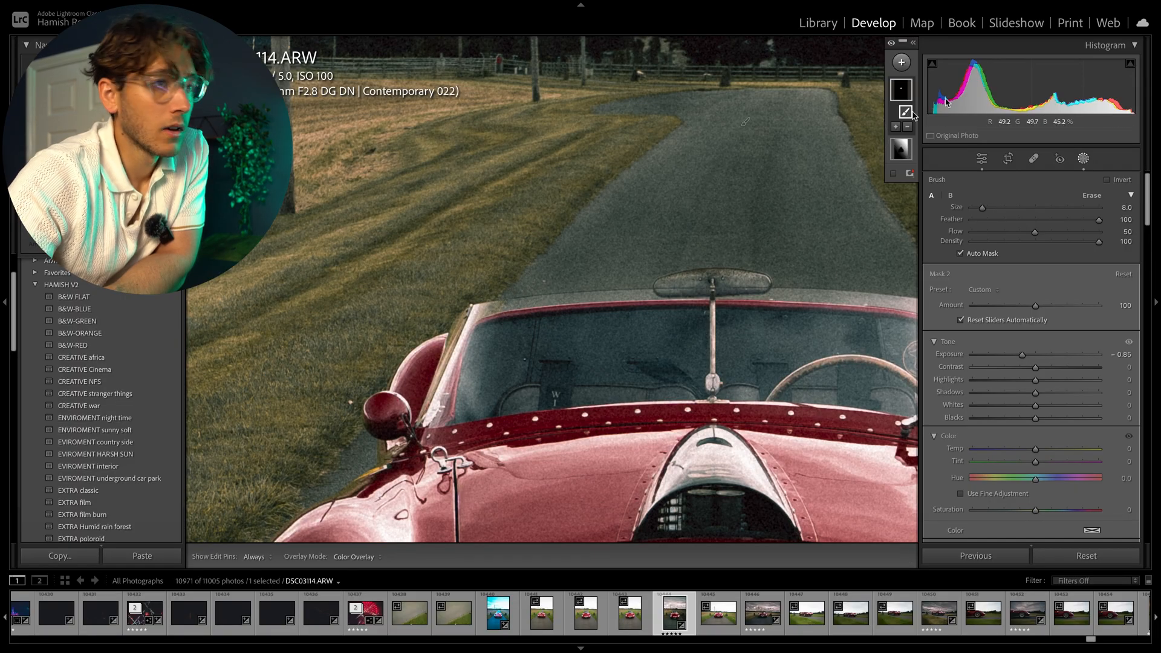
pyautogui.click(981, 158)
pyautogui.click(660, 207)
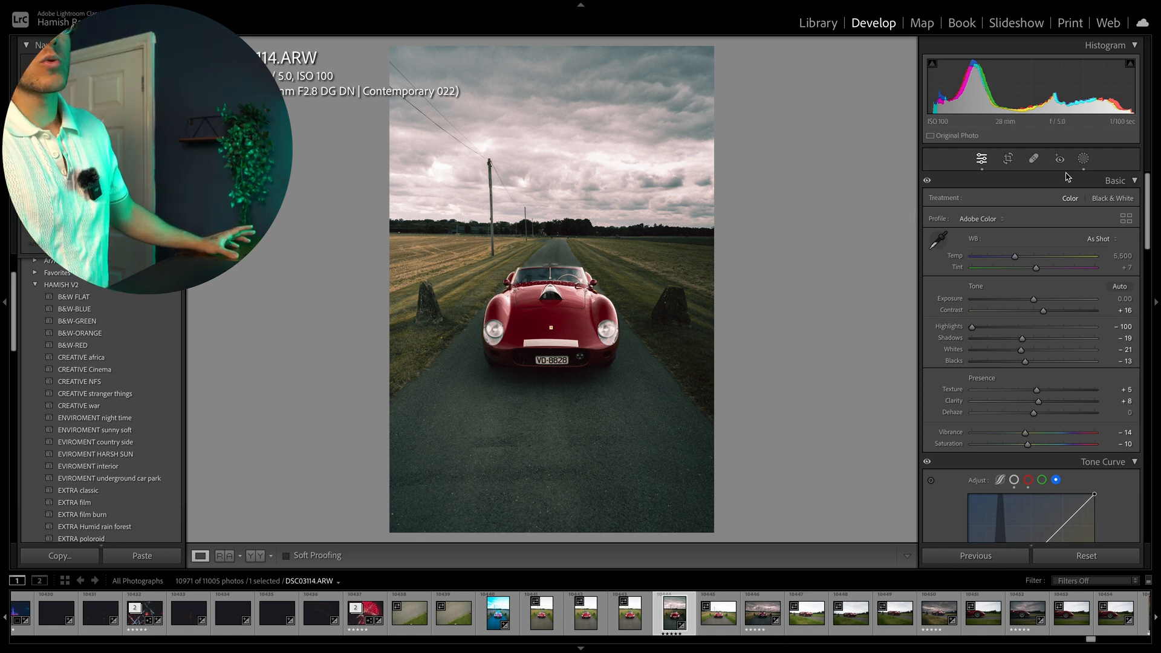
# Add a Select Subject mask on the car and subtract a small brushed area on the road behind it.
pyautogui.click(1084, 159)
pyautogui.click(901, 62)
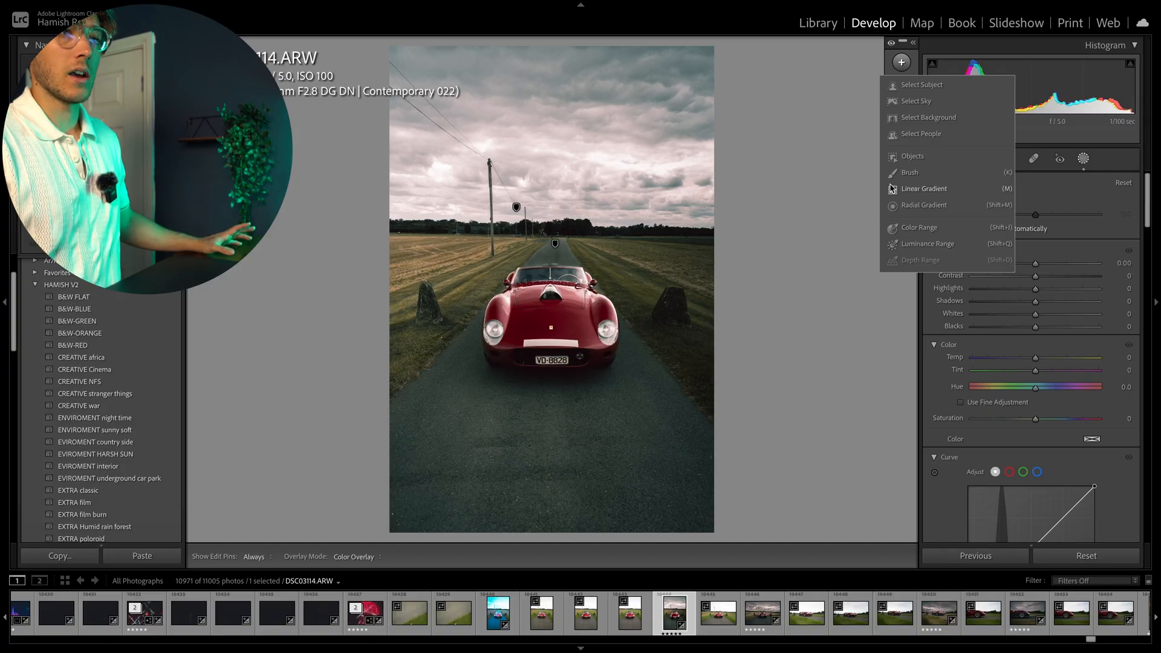
pyautogui.click(922, 86)
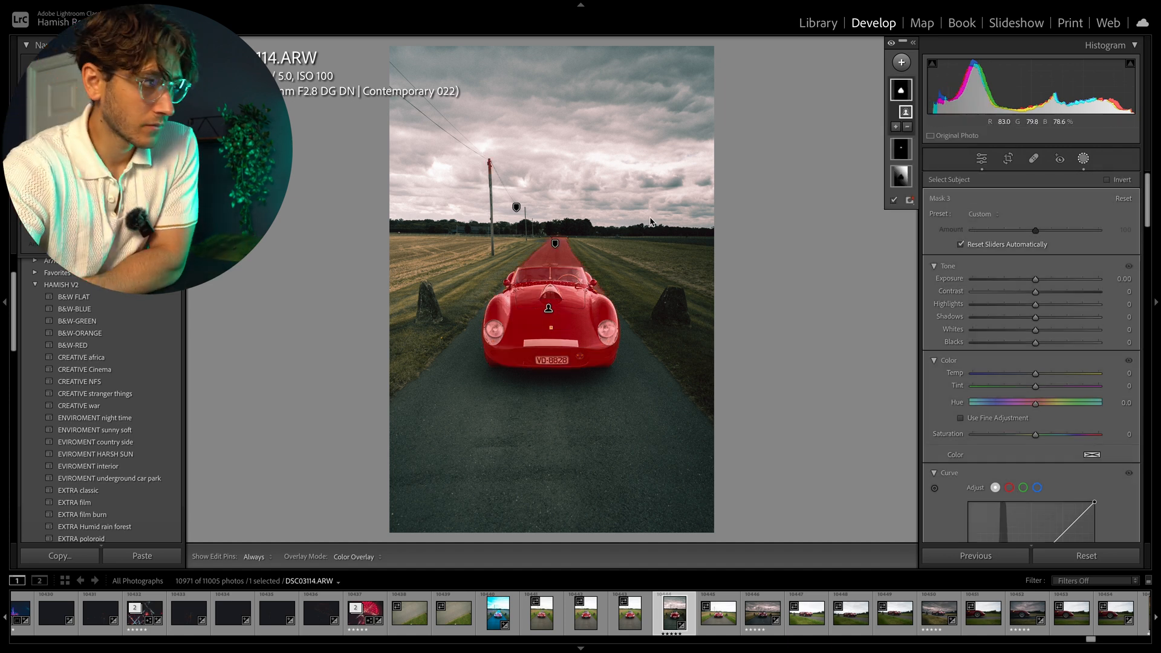
pyautogui.click(908, 127)
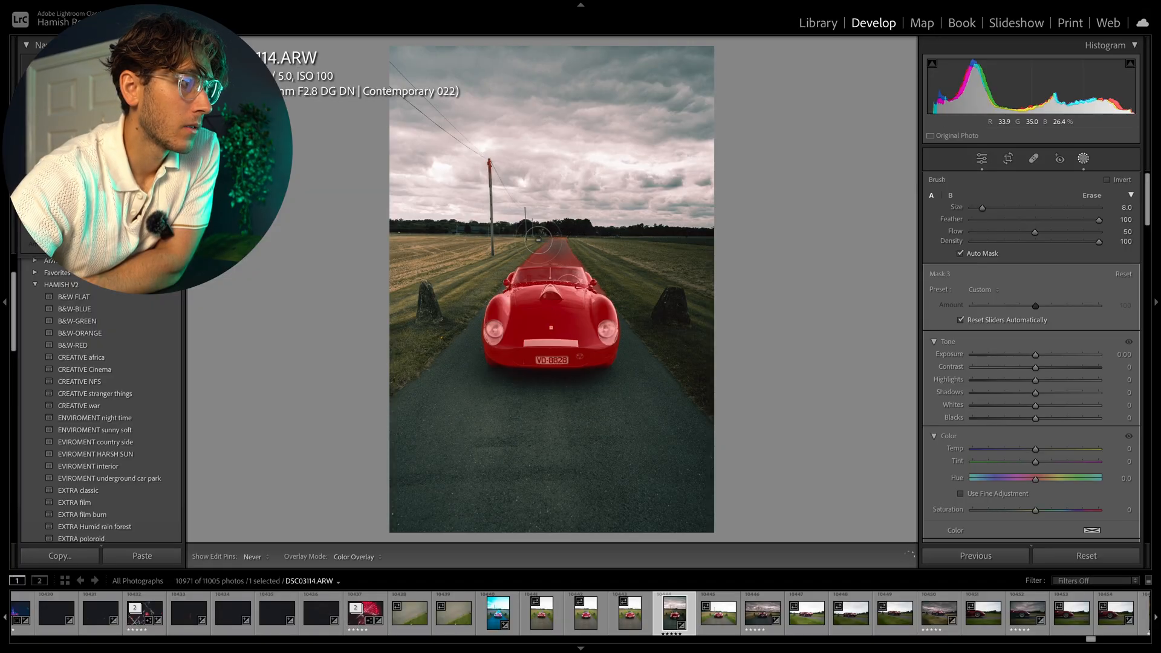
pyautogui.moveTo(577, 260); pyautogui.dragTo(582, 258)
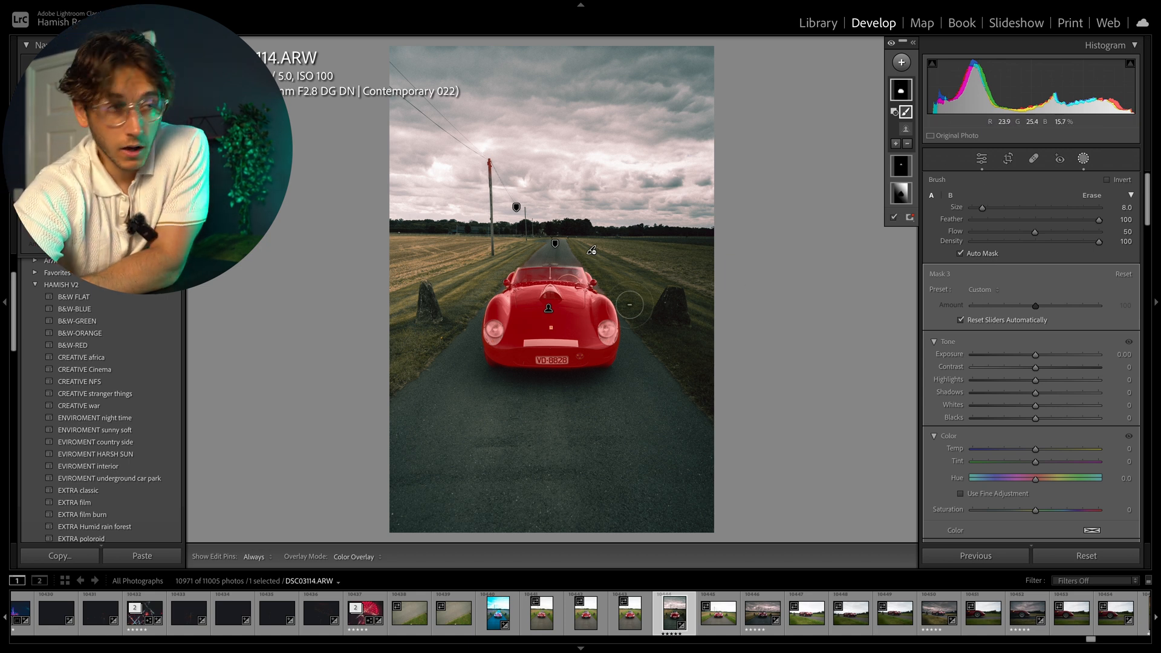
# Try exposure -0.29 and shadows 100 on the subject mask, and delete that mask.
pyautogui.moveTo(1036, 358); pyautogui.dragTo(1027, 359)
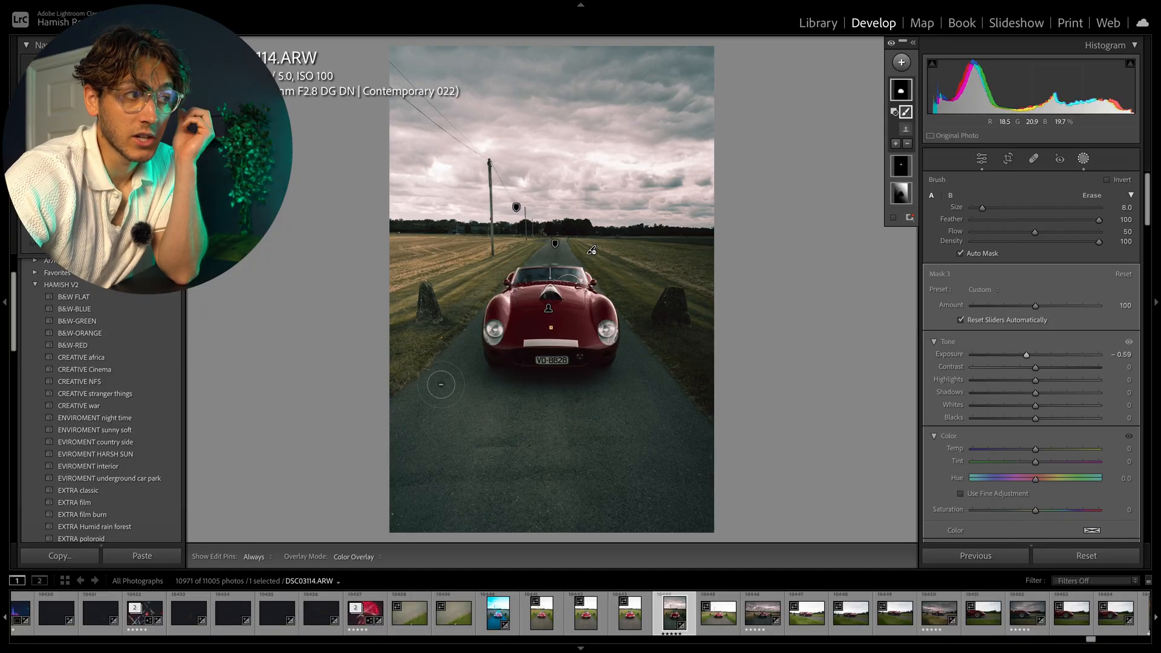
pyautogui.moveTo(1027, 354); pyautogui.dragTo(1050, 355)
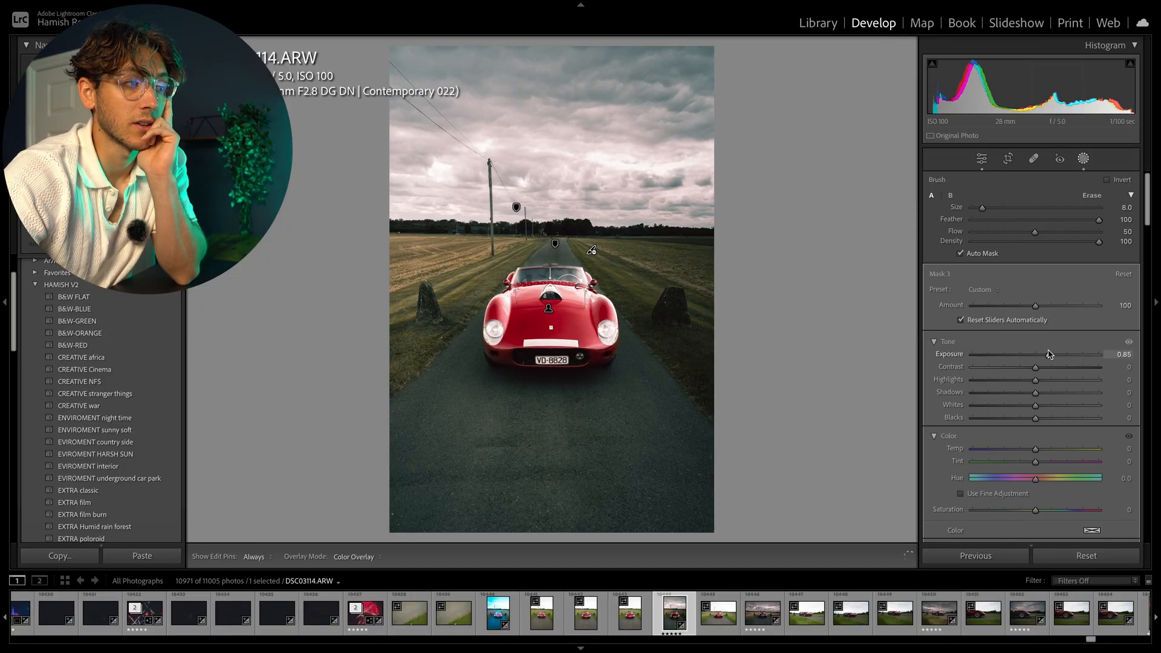
pyautogui.doubleClick(1049, 355)
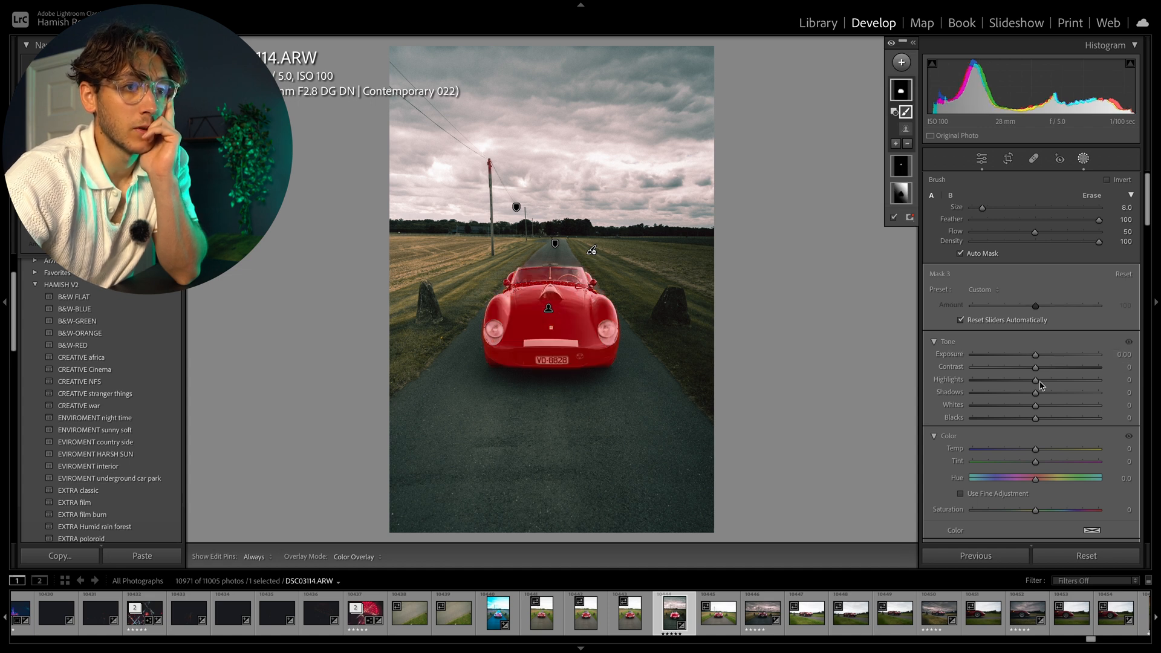
pyautogui.moveTo(1035, 392); pyautogui.dragTo(1131, 392)
pyautogui.press('o')
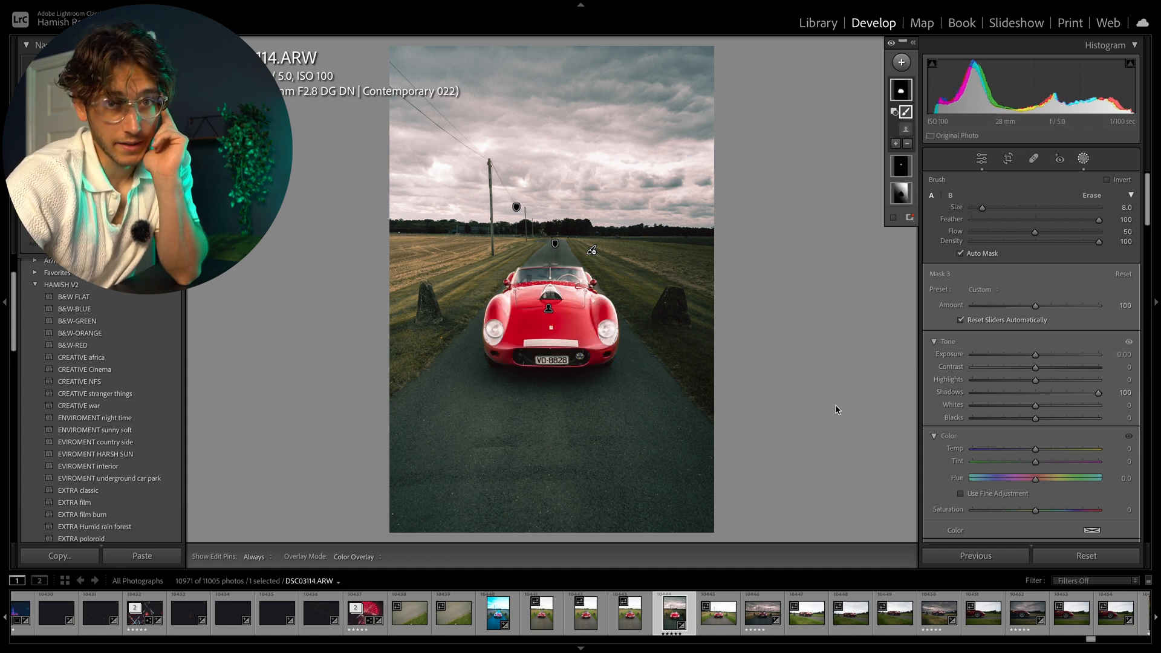
pyautogui.moveTo(1098, 395); pyautogui.dragTo(1033, 395)
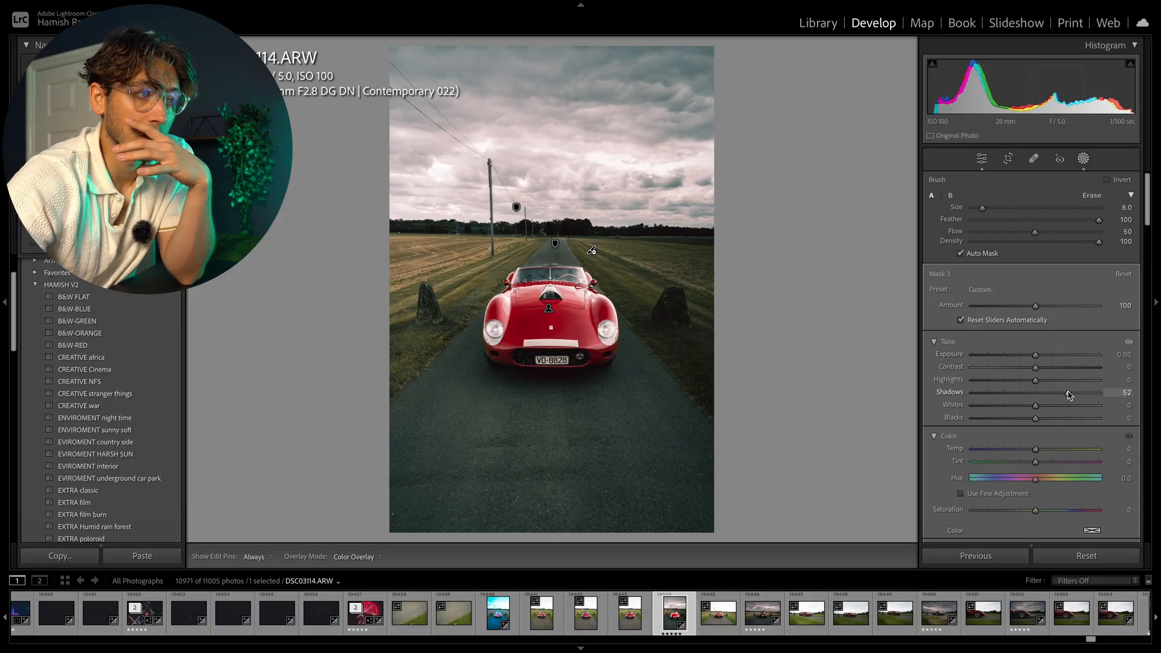
pyautogui.moveTo(1112, 393); pyautogui.dragTo(1067, 392)
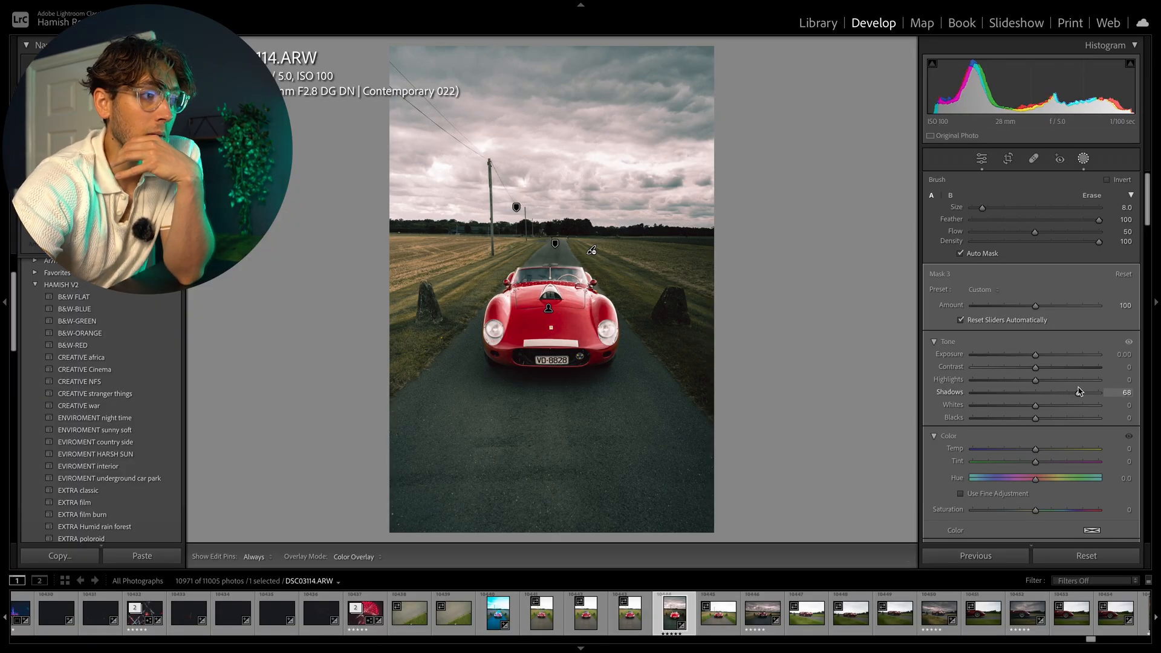
pyautogui.moveTo(1079, 392); pyautogui.dragTo(1022, 357)
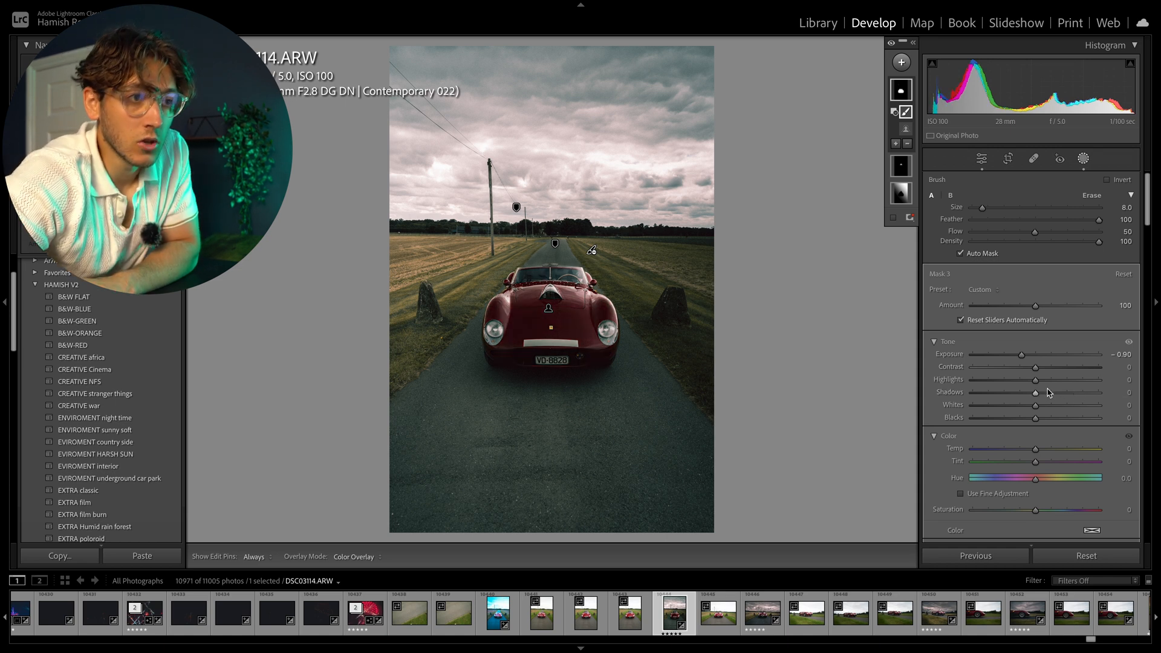
pyautogui.moveTo(1037, 393); pyautogui.dragTo(1096, 394)
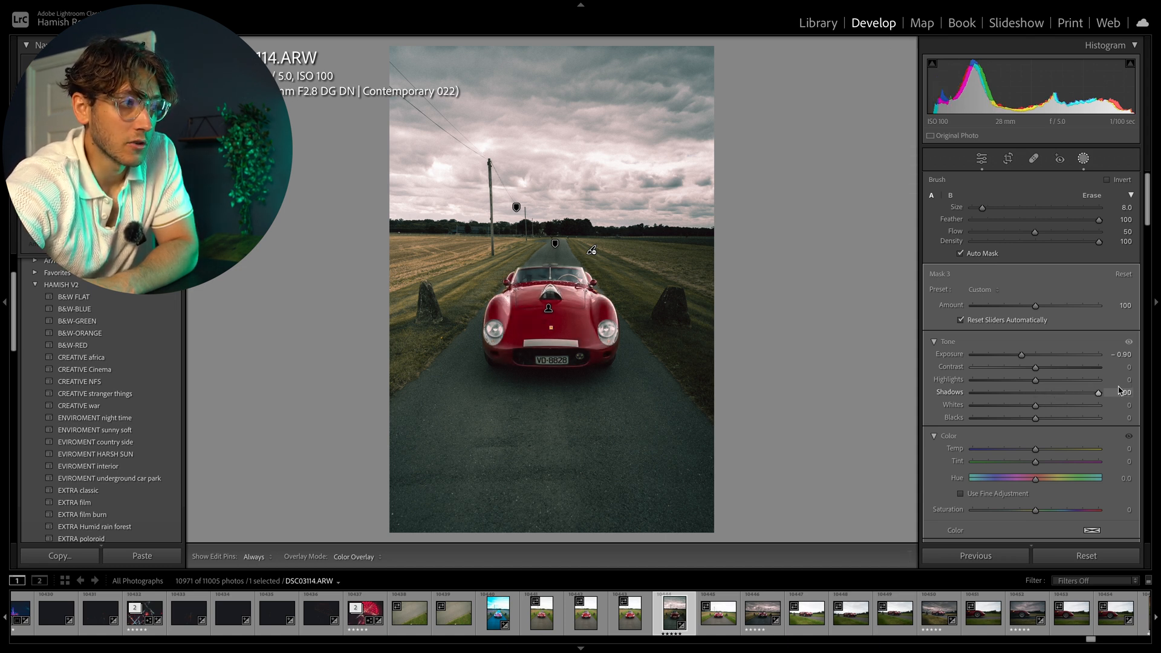
pyautogui.moveTo(1022, 356); pyautogui.dragTo(1031, 355)
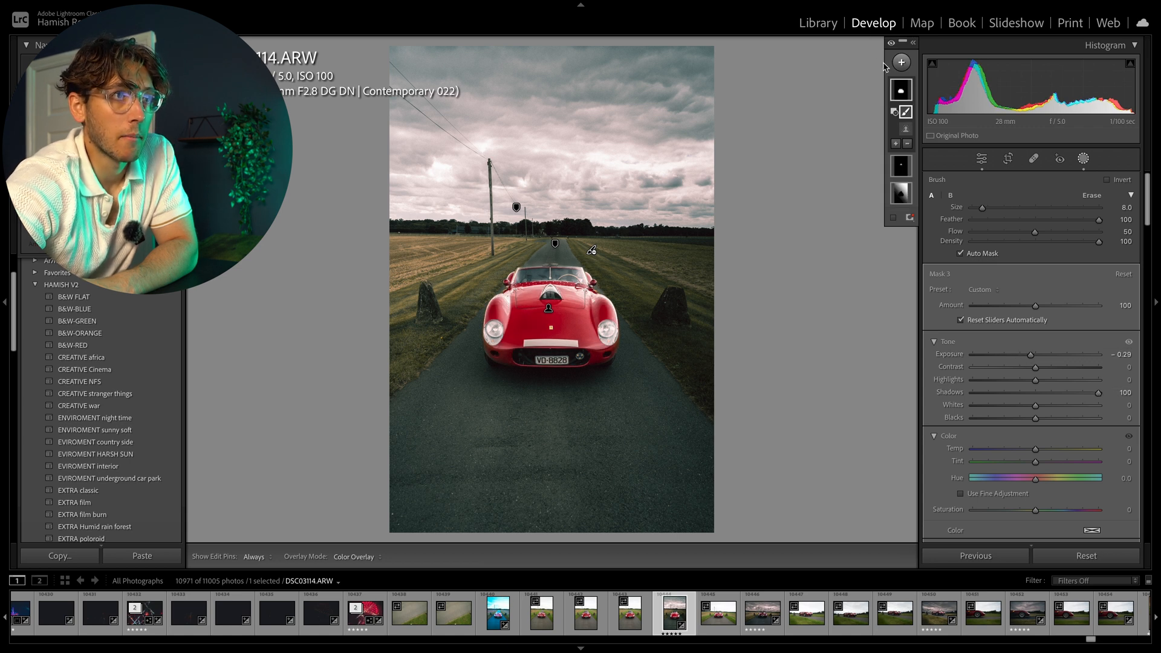
pyautogui.rightClick(901, 90)
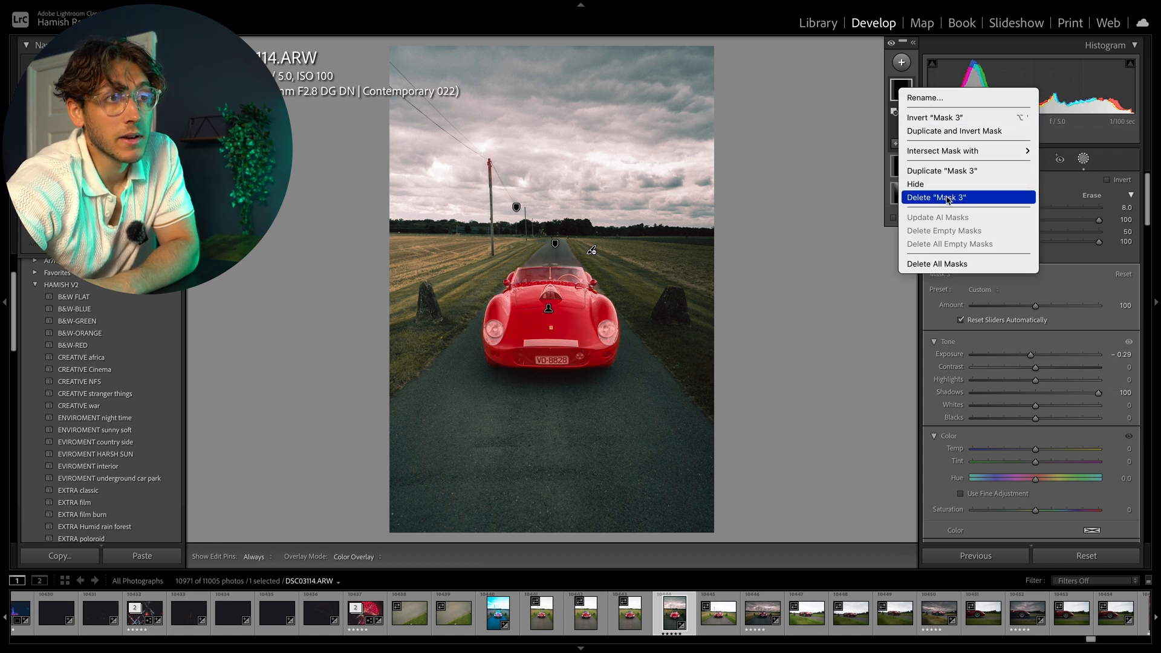
pyautogui.click(968, 198)
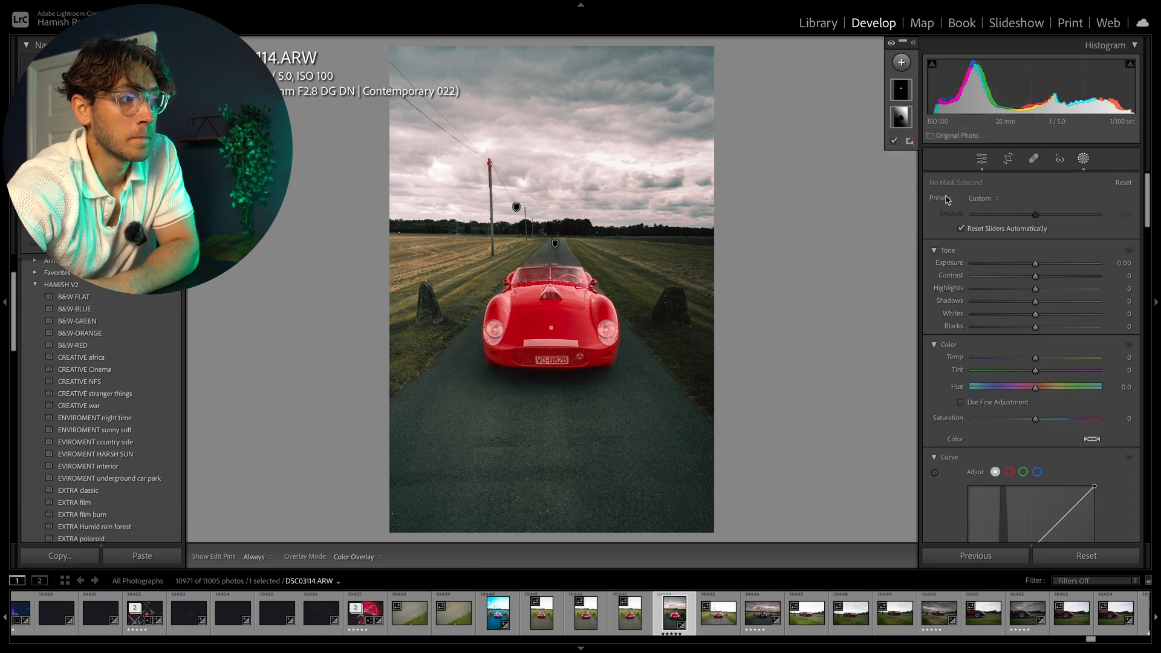
pyautogui.click(982, 160)
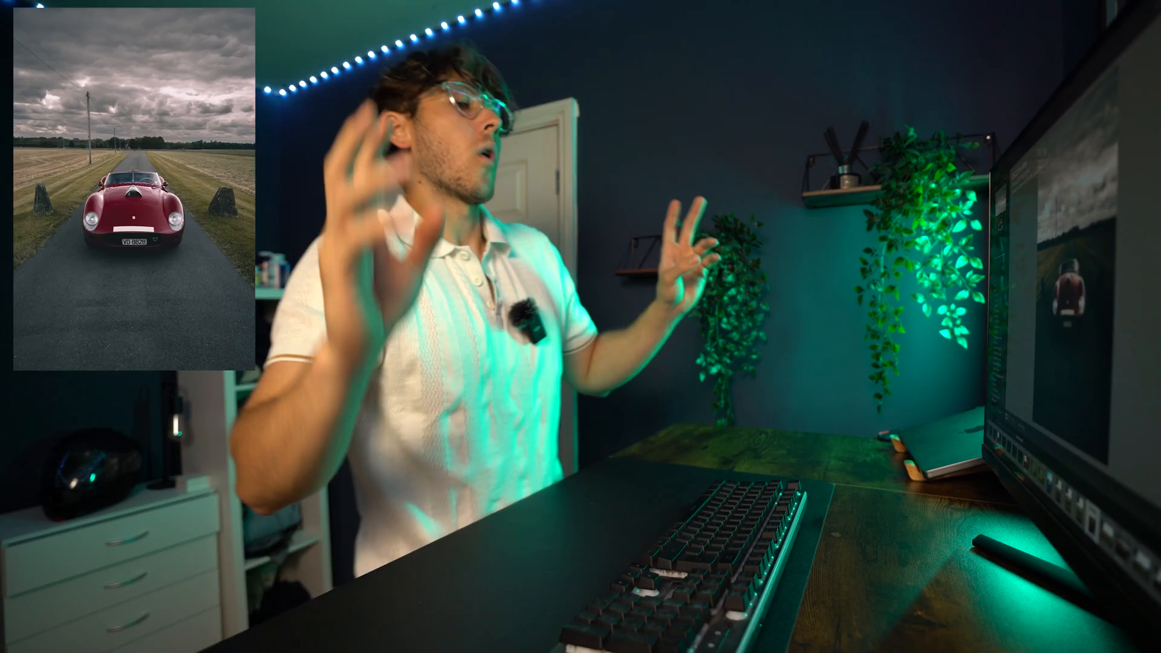